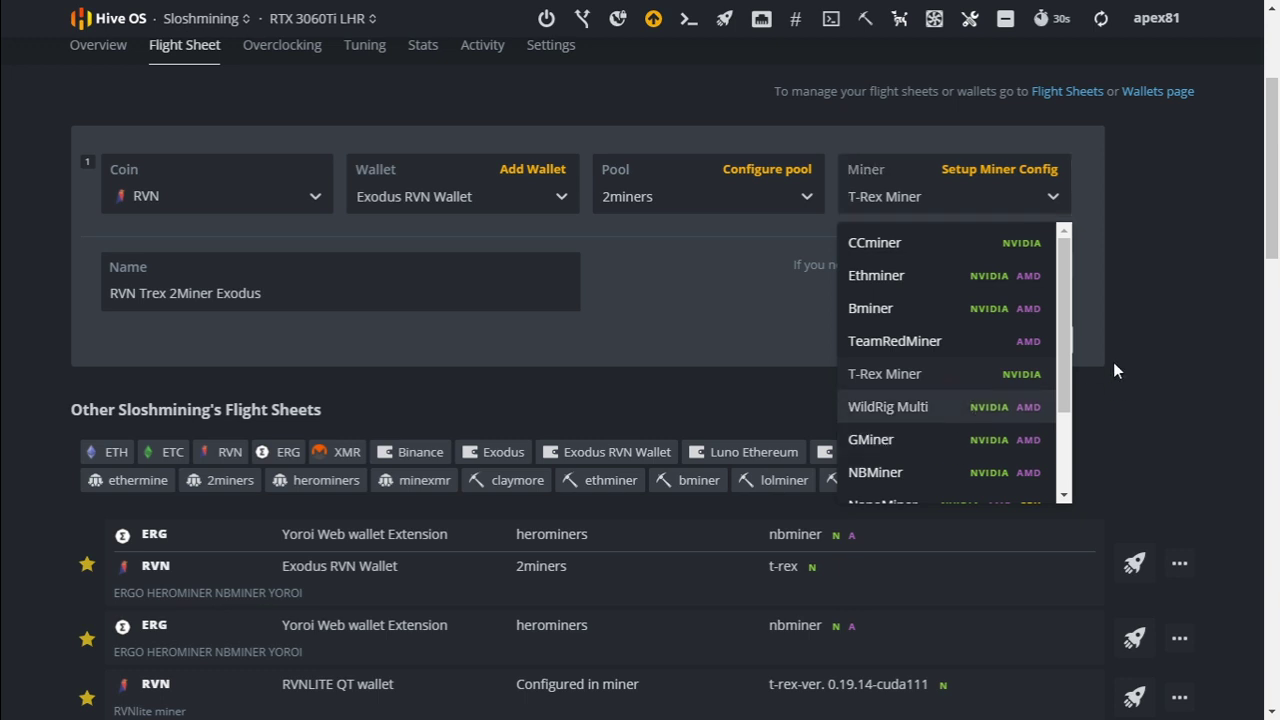
Step: Browse the miners available for the flight sheet and review the rig's T-Rex hashrates and power consumption
mouse_move(1061, 314)
left_mouse_down()
mouse_move(1083, 396)
mouse_move(1068, 328)
mouse_move(1065, 437)
mouse_move(1049, 366)
mouse_move(1051, 337)
mouse_move(1077, 426)
mouse_move(1064, 321)
left_mouse_up()
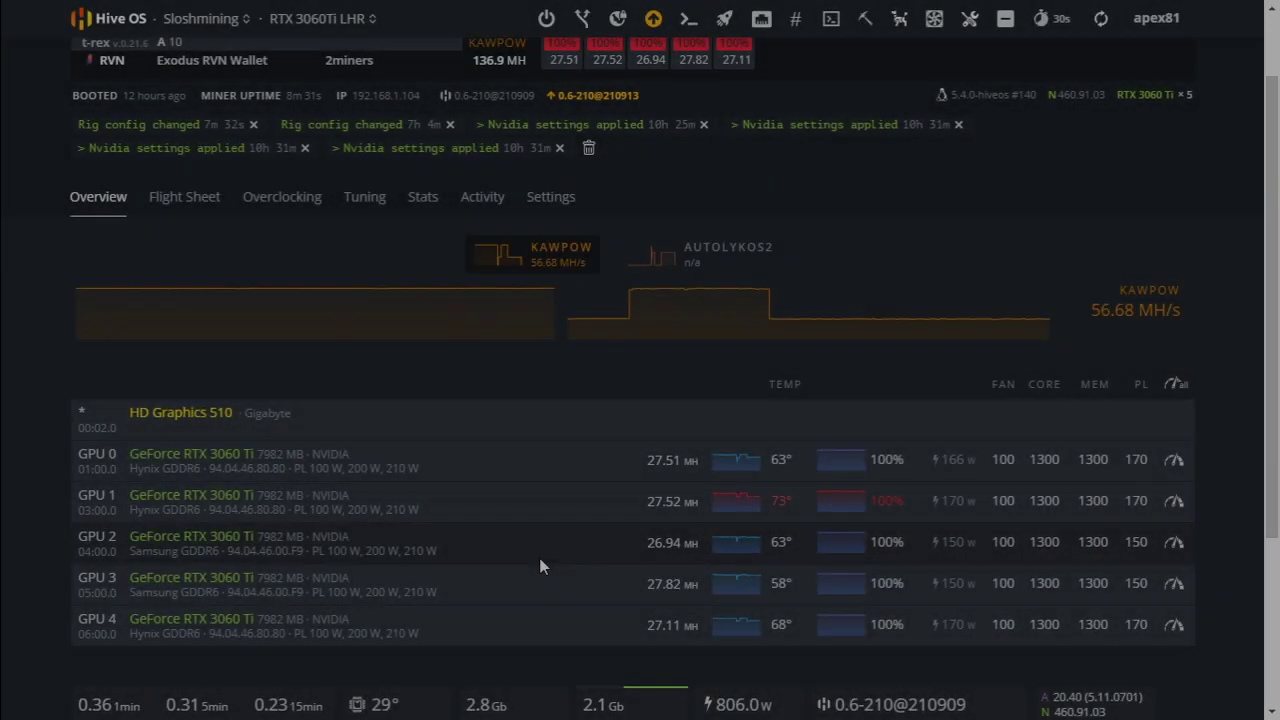
scroll(539, 560, "up", 1)
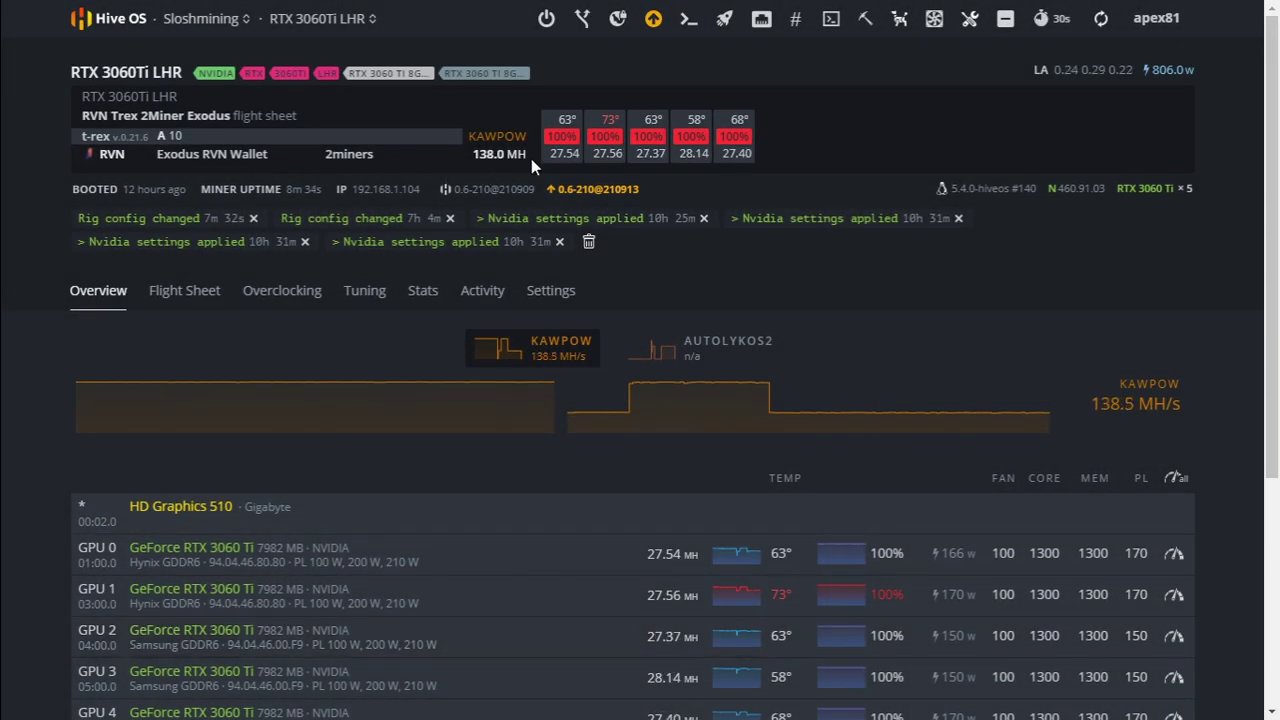
scroll(700, 422, "down", 2)
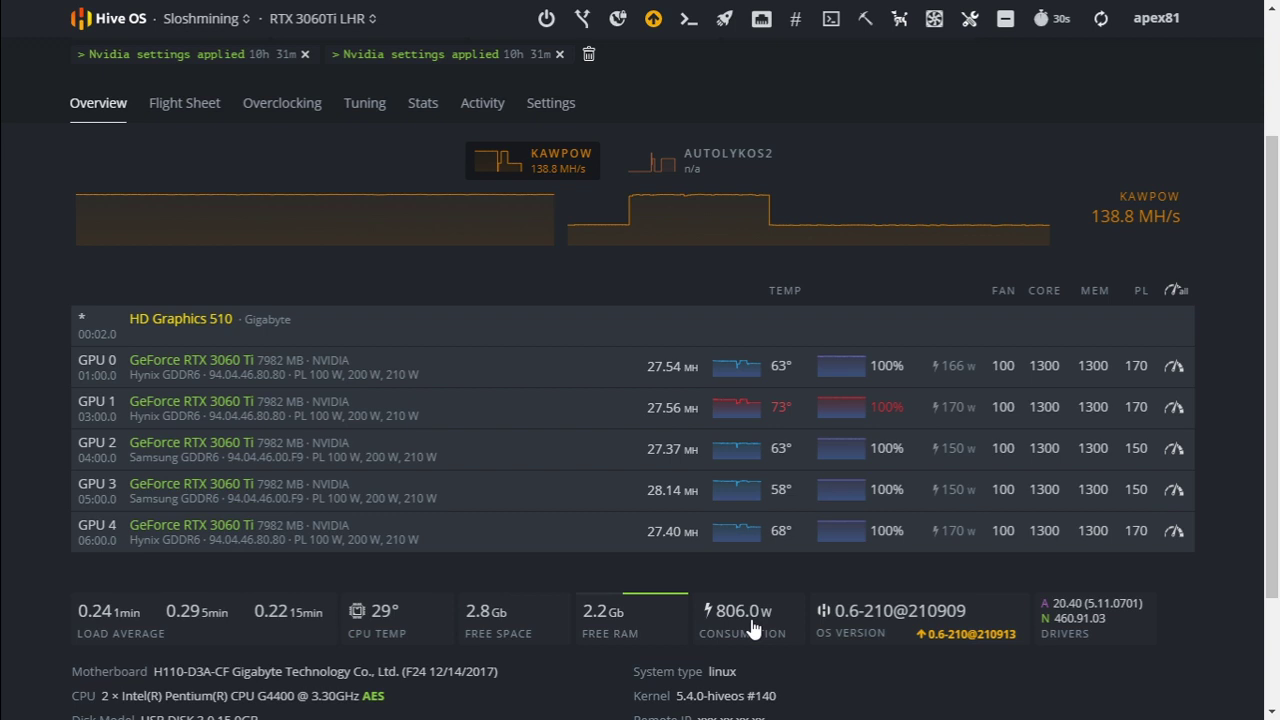
Step: Open the active RVN Trex 2Miner Exodus flight sheet for editing
left_click(185, 104)
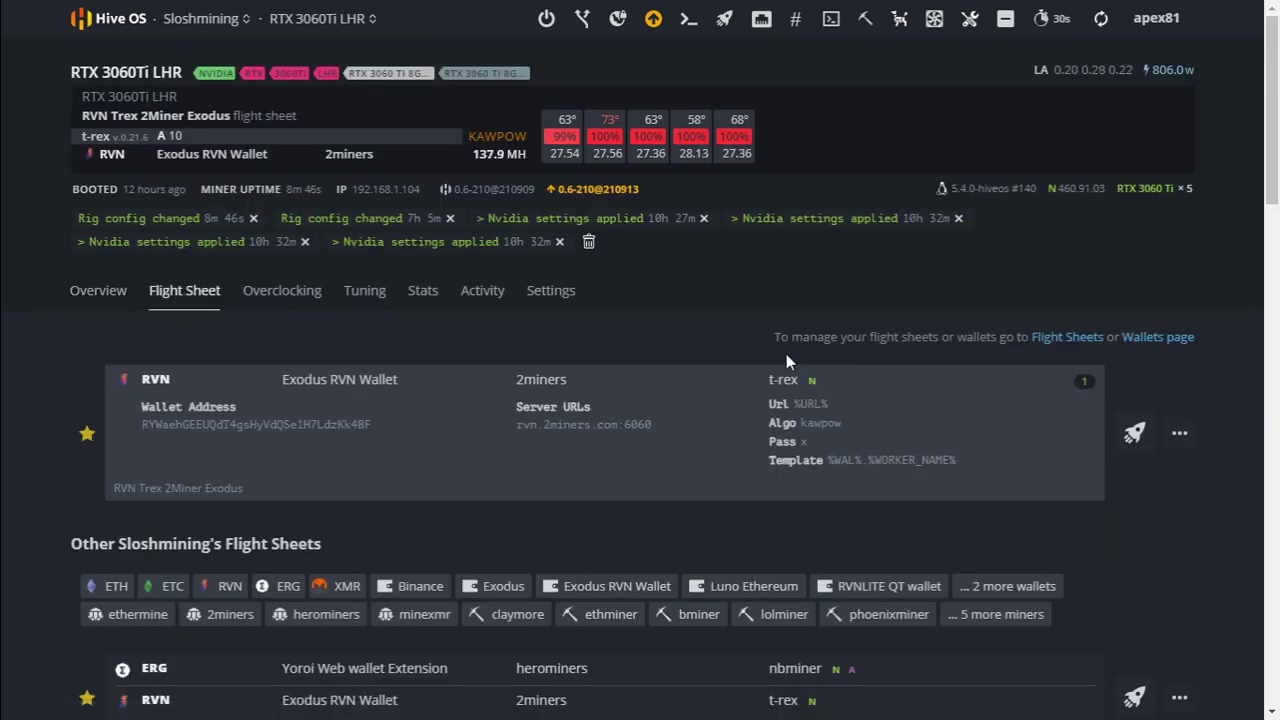
left_click(1179, 437)
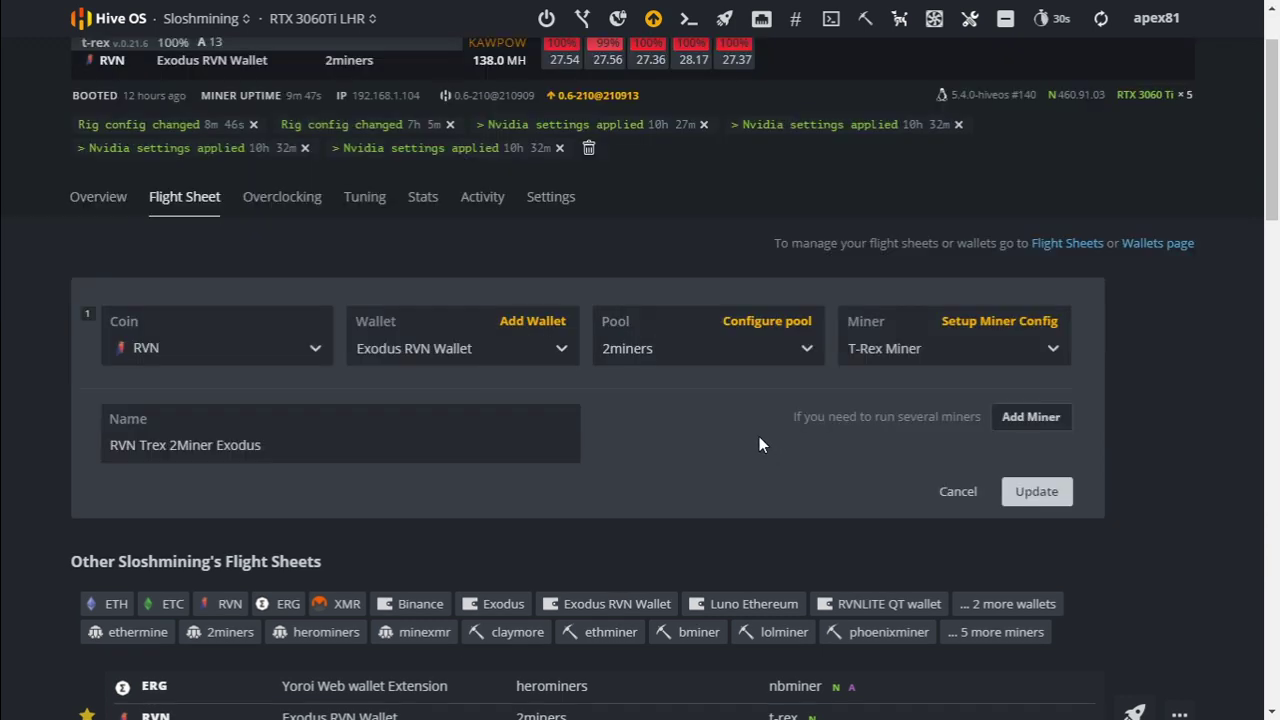
Step: Log in to the rig's remote terminal with the username and account password, and run "miner" to examine T-Rex's per-GPU power figures
left_click(831, 18)
left_click(882, 253)
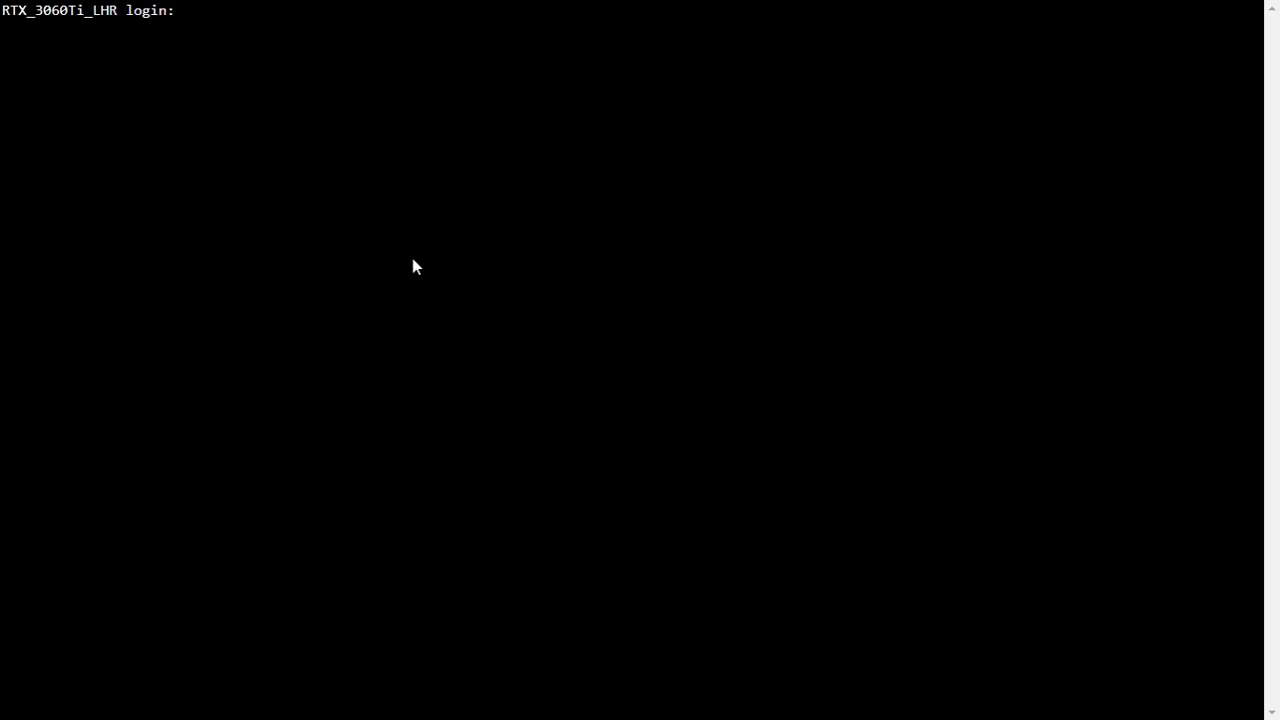
type("user")
key("Return")
type("1")
key("Return")
type("miner")
key("Return")
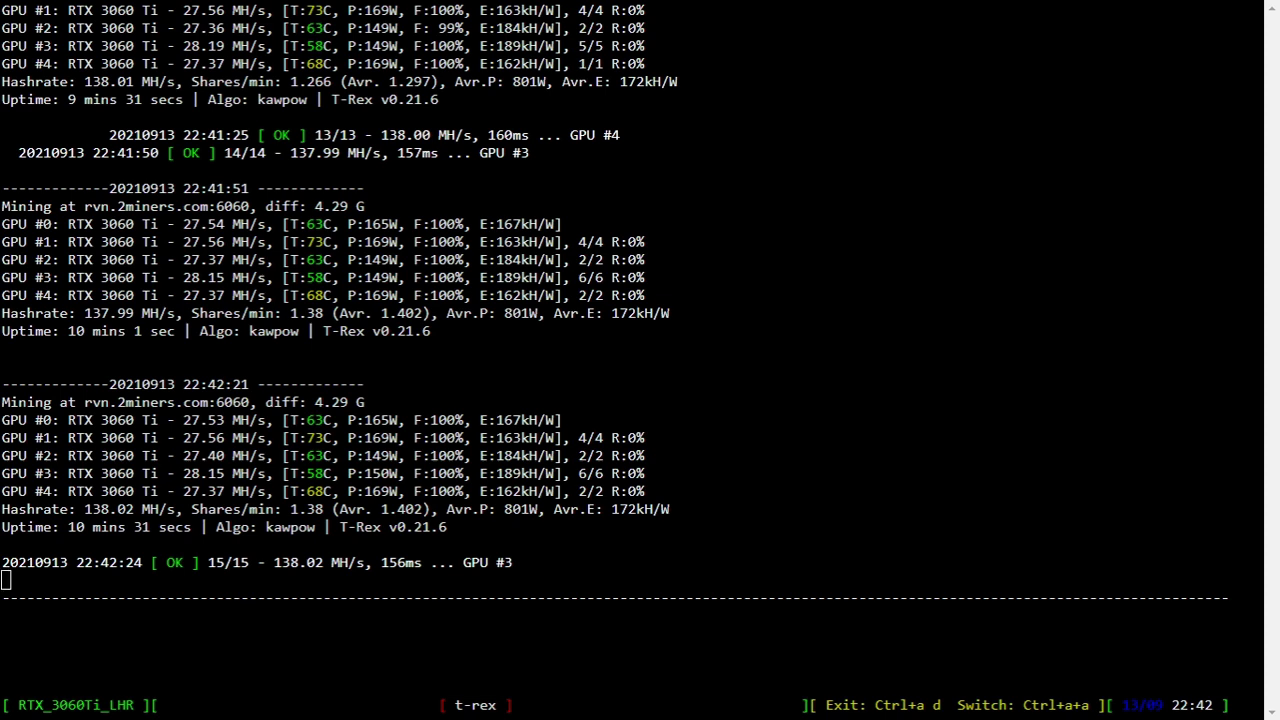
double_click(383, 491)
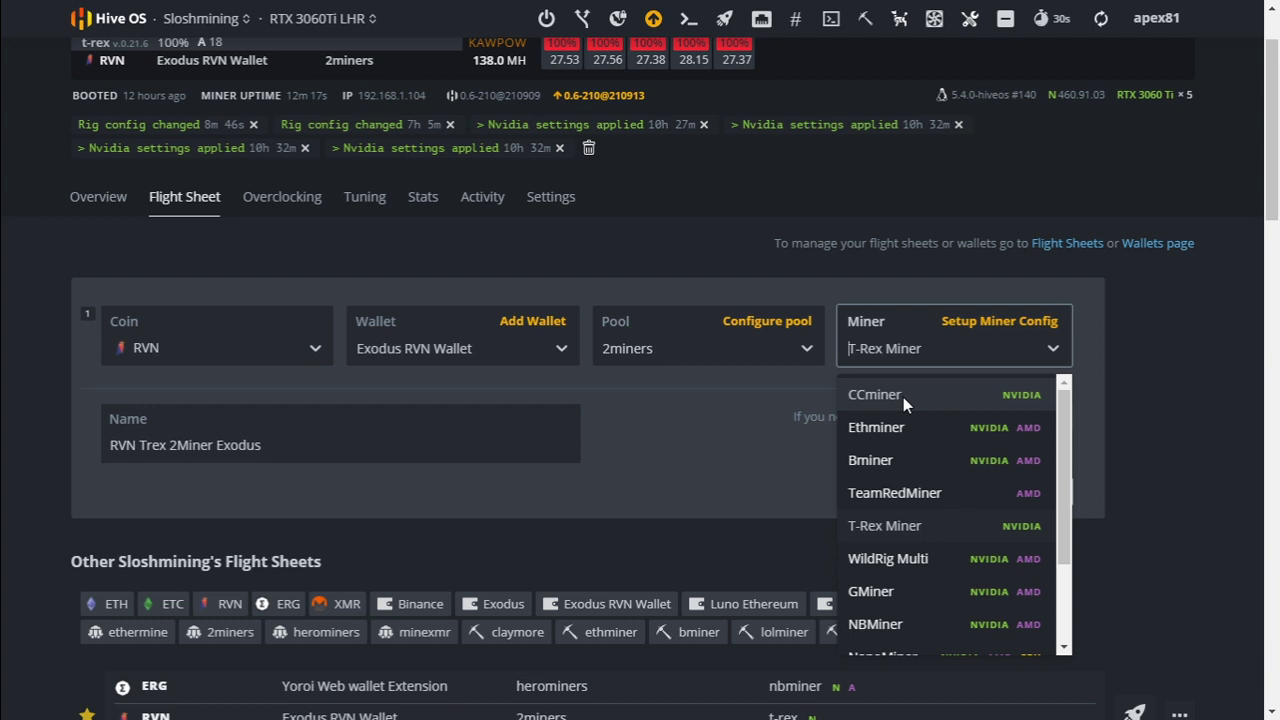
Step: Set the RVN flight sheet's miner to CCminer for one test and to Ethminer for the next
left_click(903, 397)
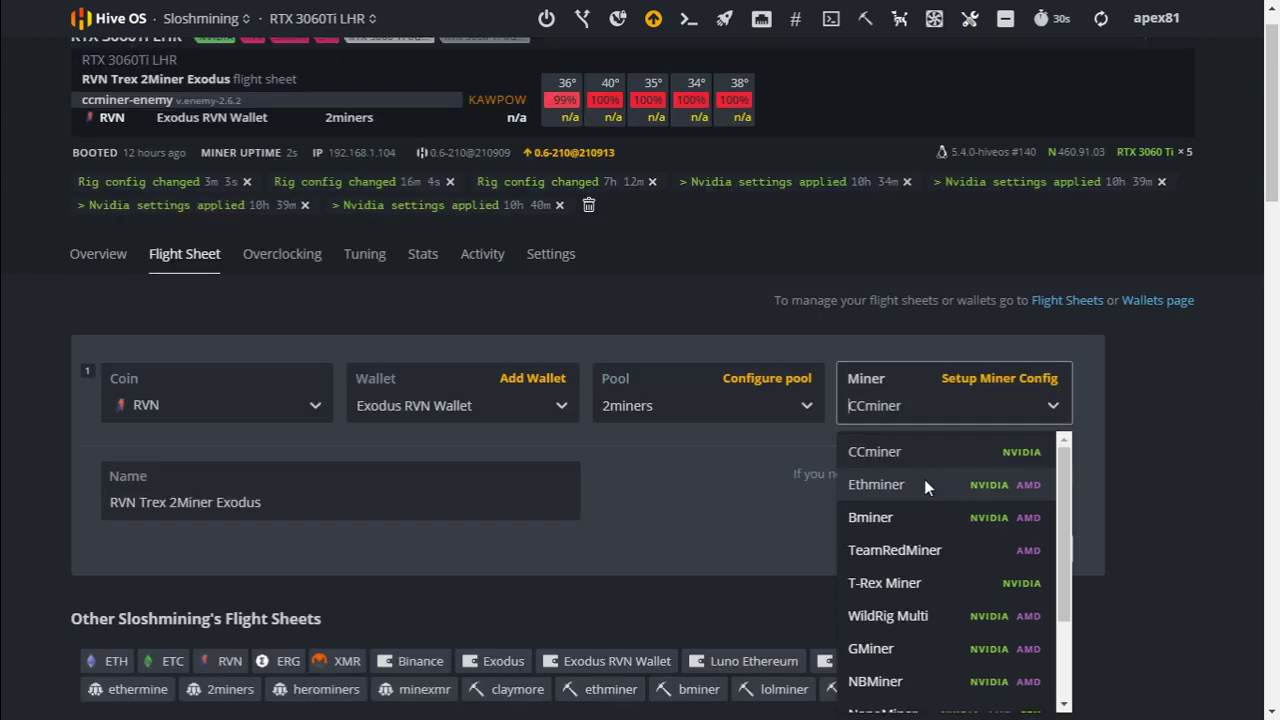
left_click(924, 484)
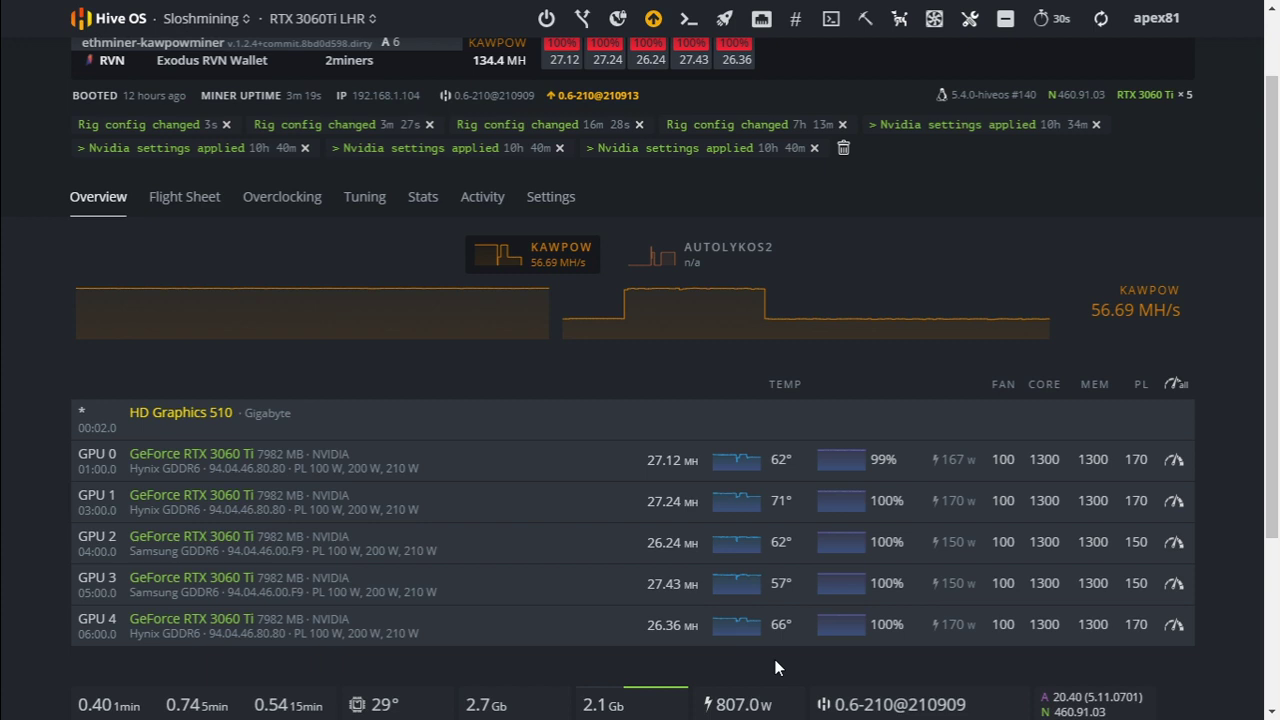
Step: Change the RVN flight sheet's miner to GMiner and apply it as a new flight sheet for this worker only
left_click(181, 200)
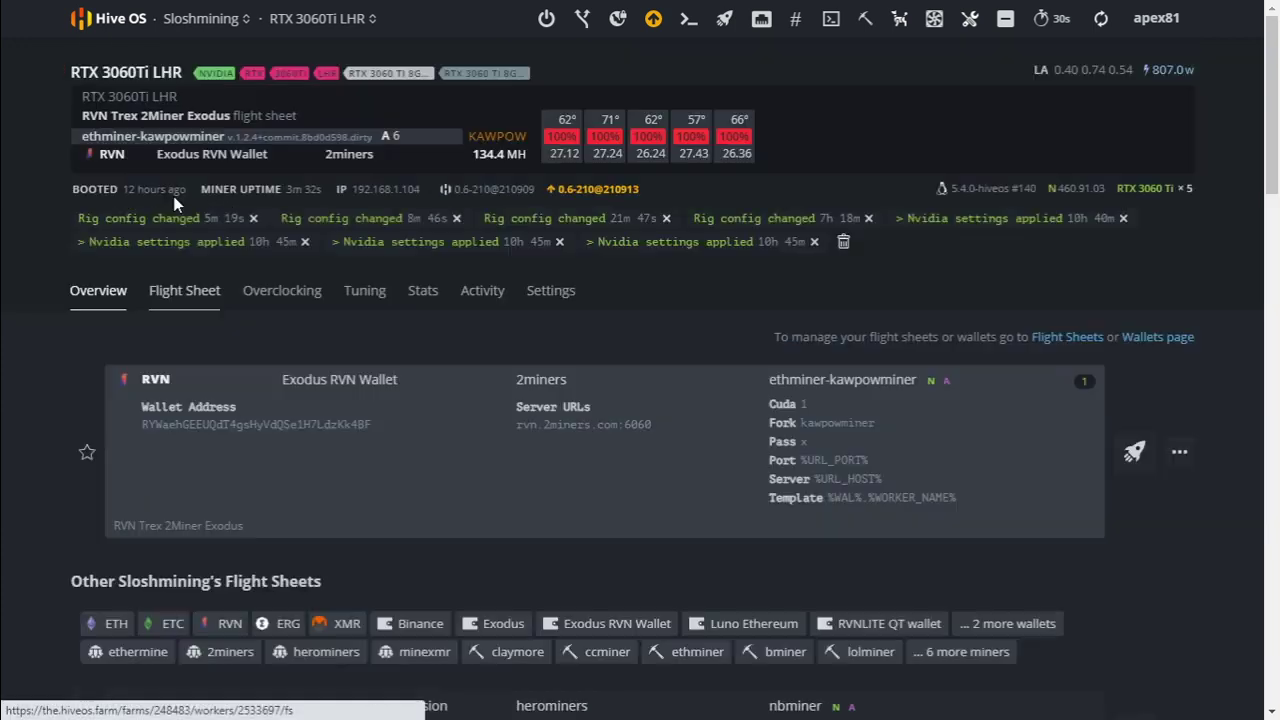
left_click(826, 395)
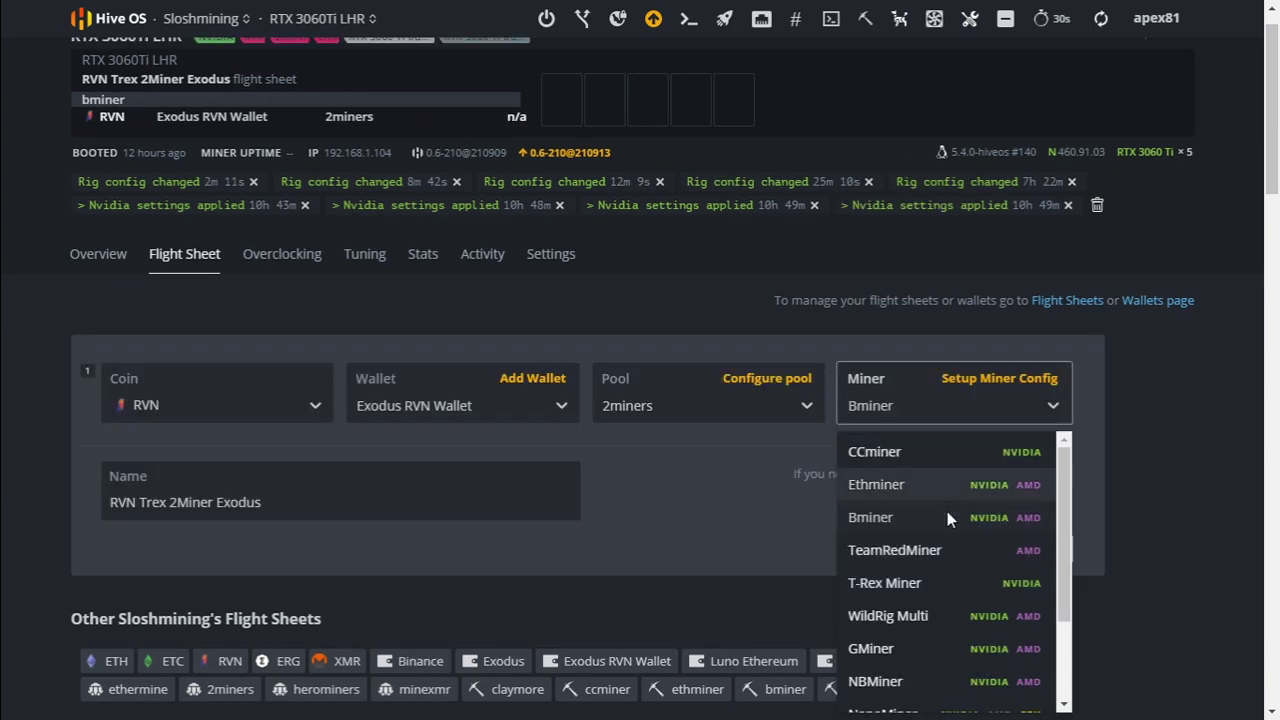
left_click(917, 649)
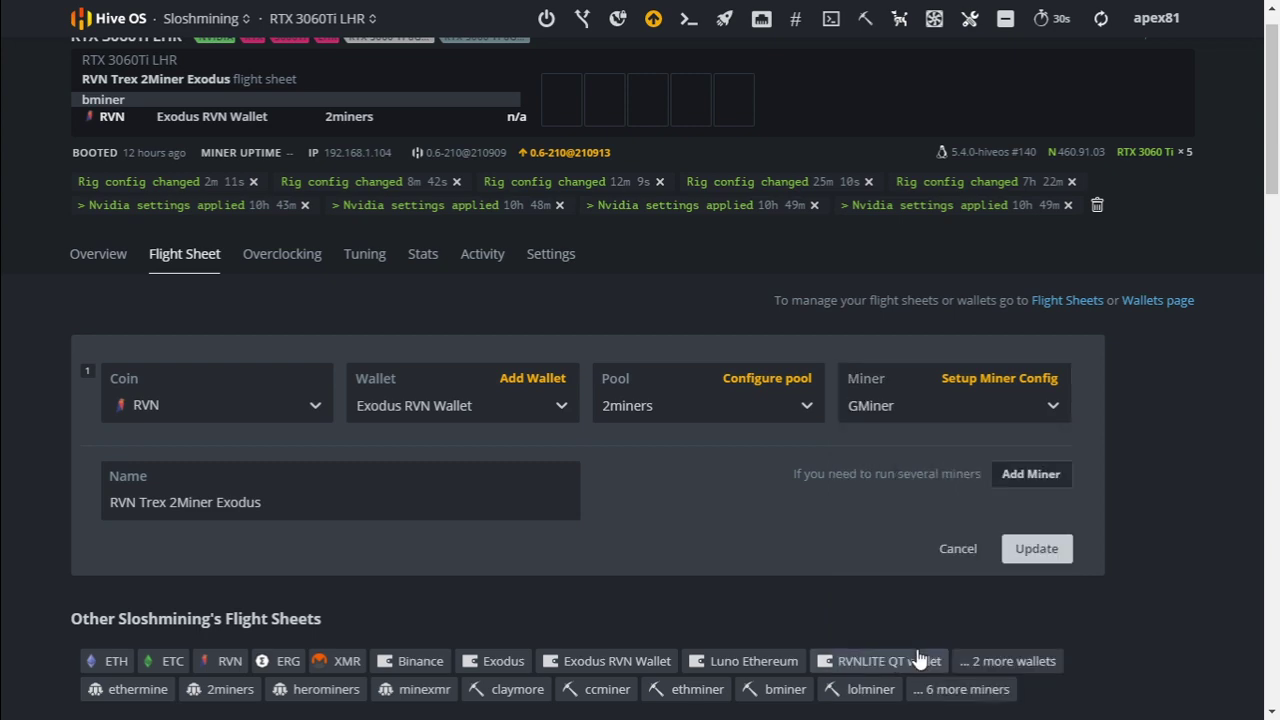
left_click(1030, 548)
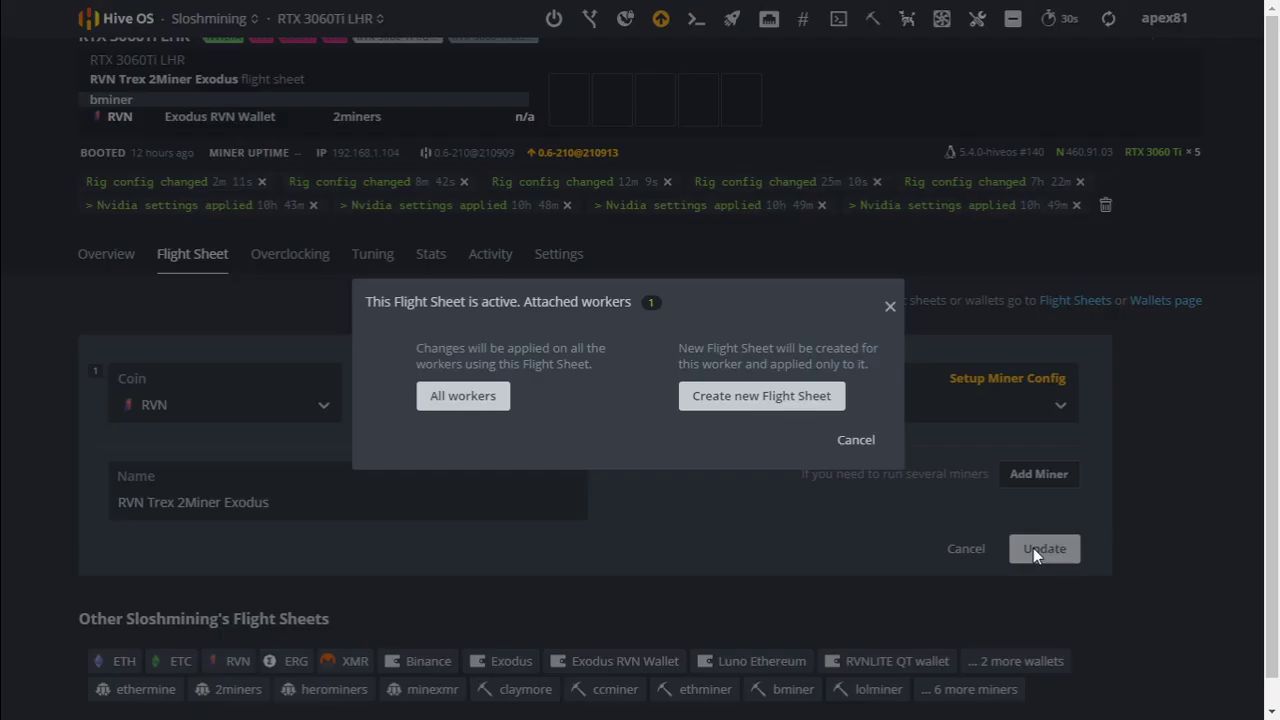
left_click(706, 405)
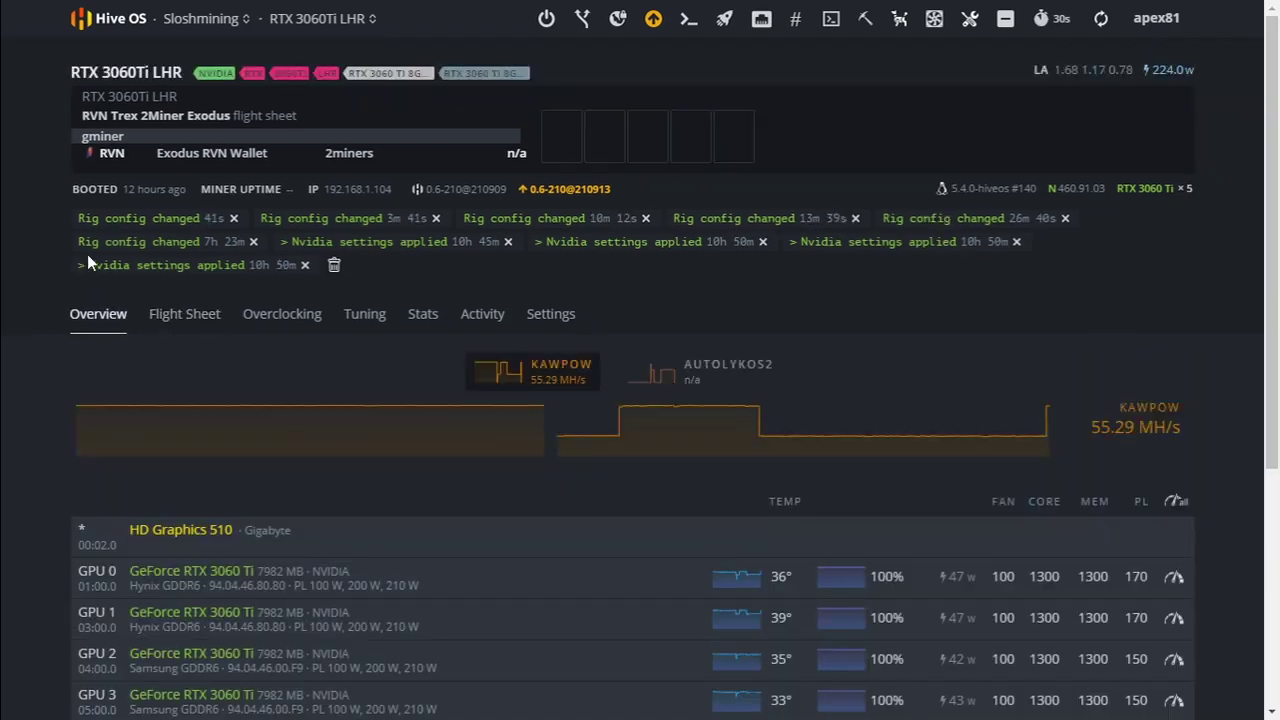
Step: Check GMiner's total power draw in the rig's remote terminal and compare it with the hashrates and consumption in the overview
left_click(831, 18)
left_click(850, 256)
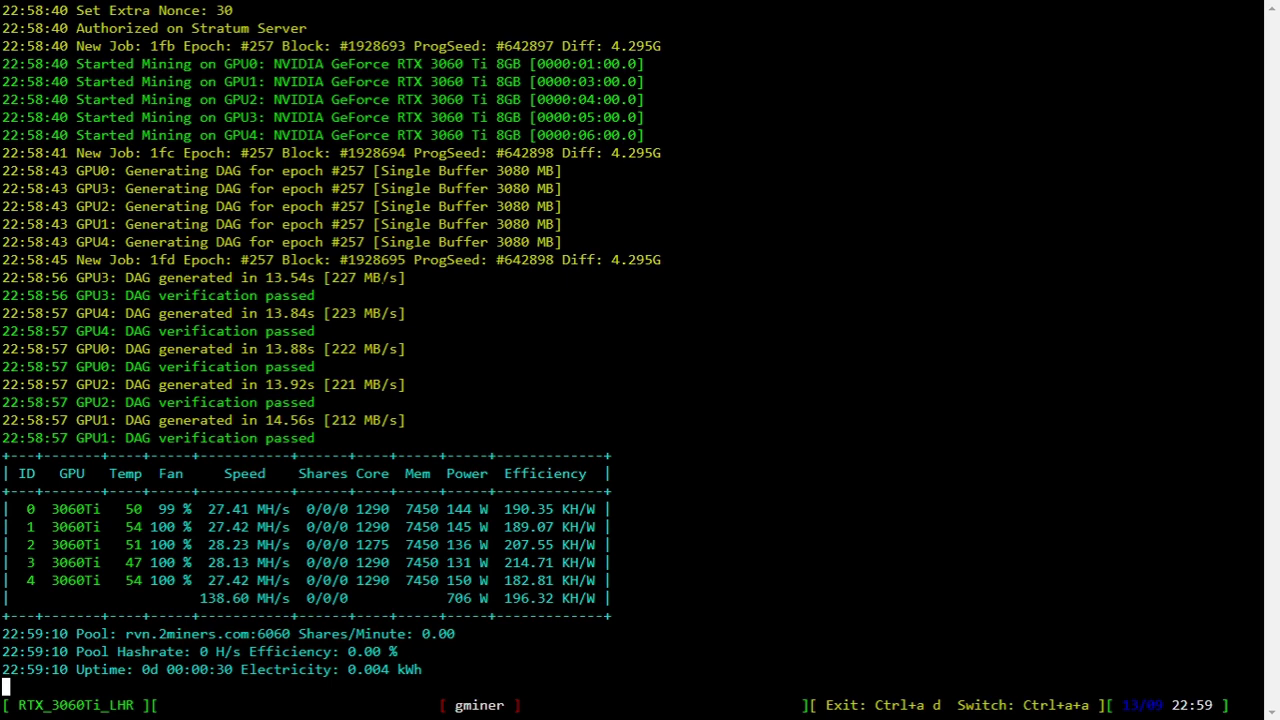
left_click_drag(447, 598, 488, 598)
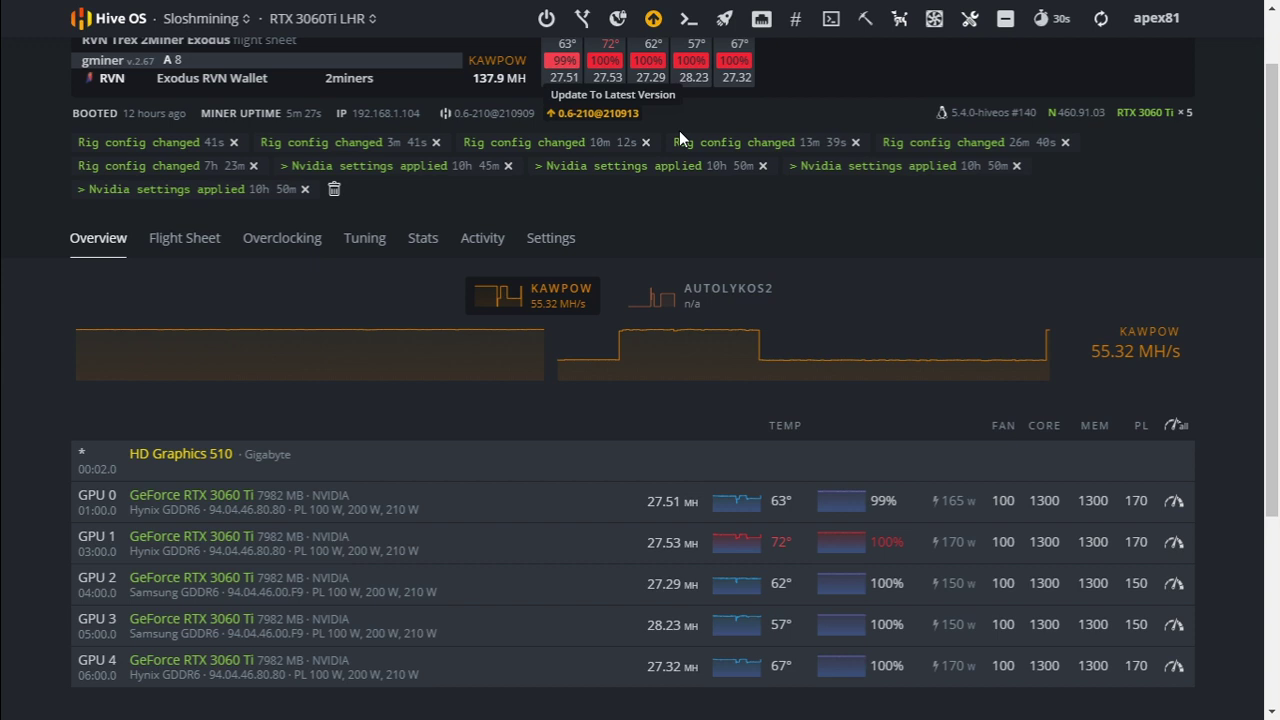
left_click_drag(1272, 175, 1278, 232)
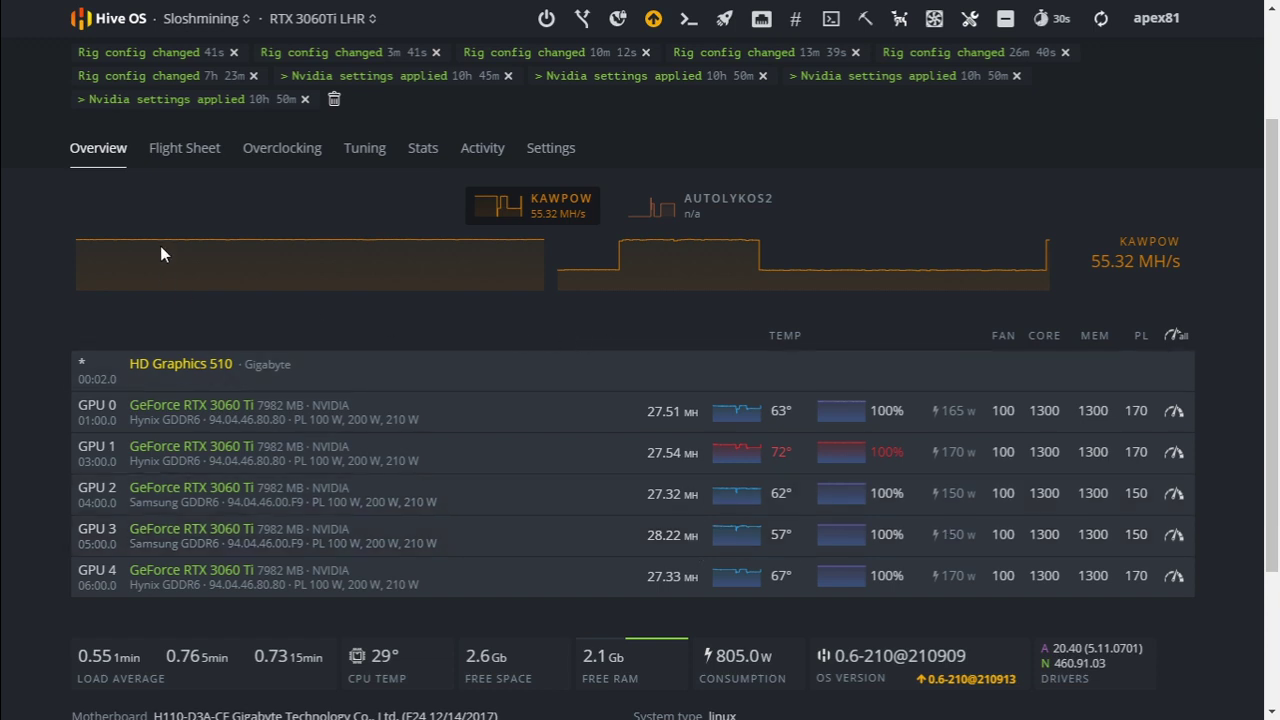
Step: Change the RVN flight sheet's miner to NBMiner and apply it as a new flight sheet for this worker only
left_click(185, 150)
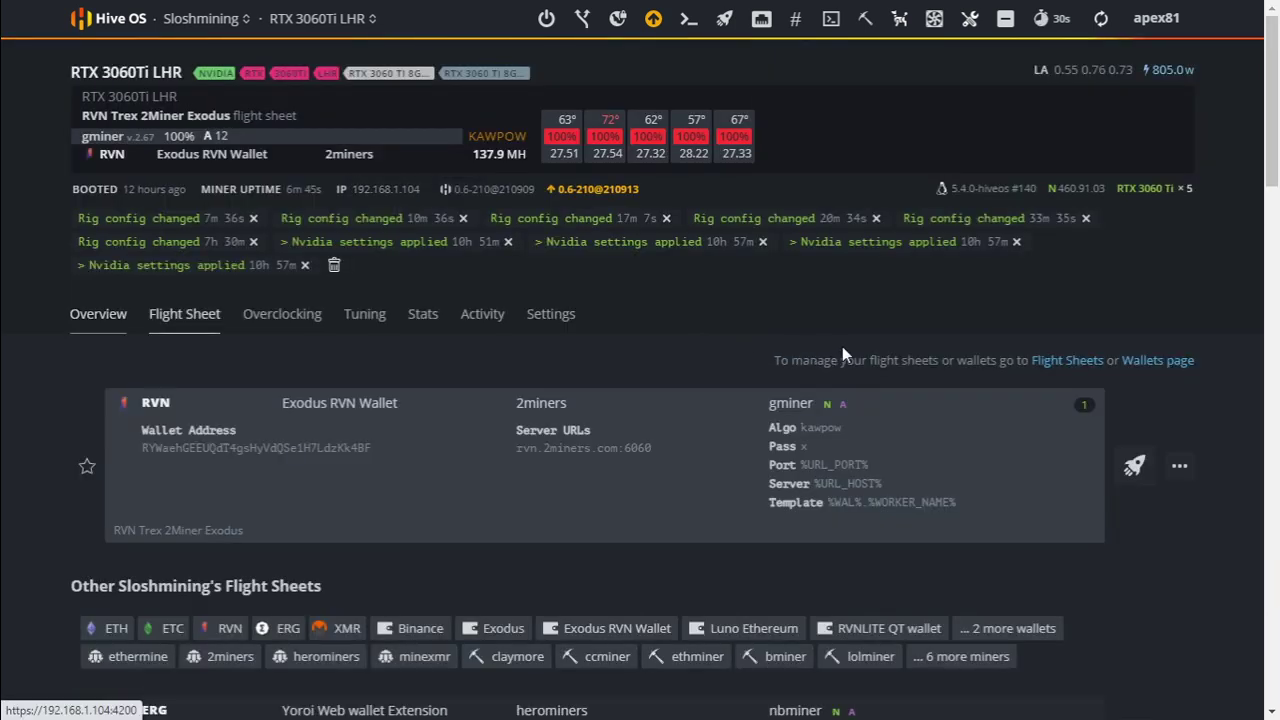
left_click(1178, 467)
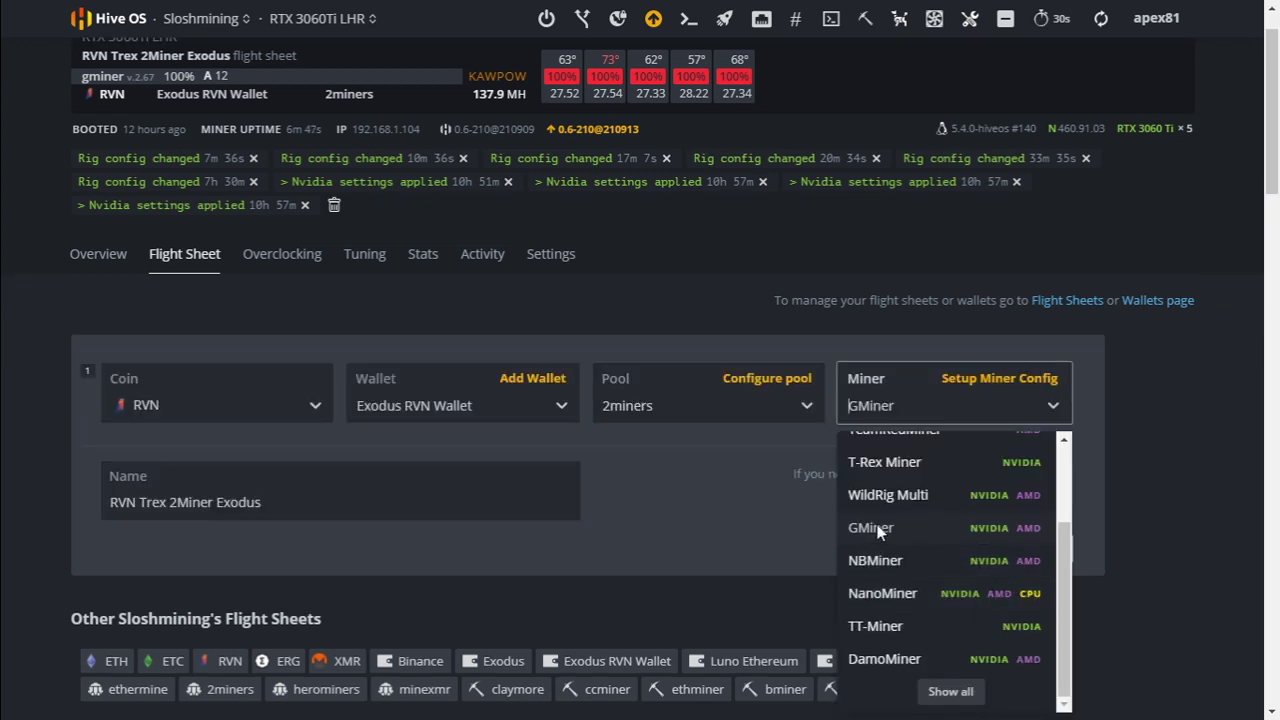
left_click(888, 561)
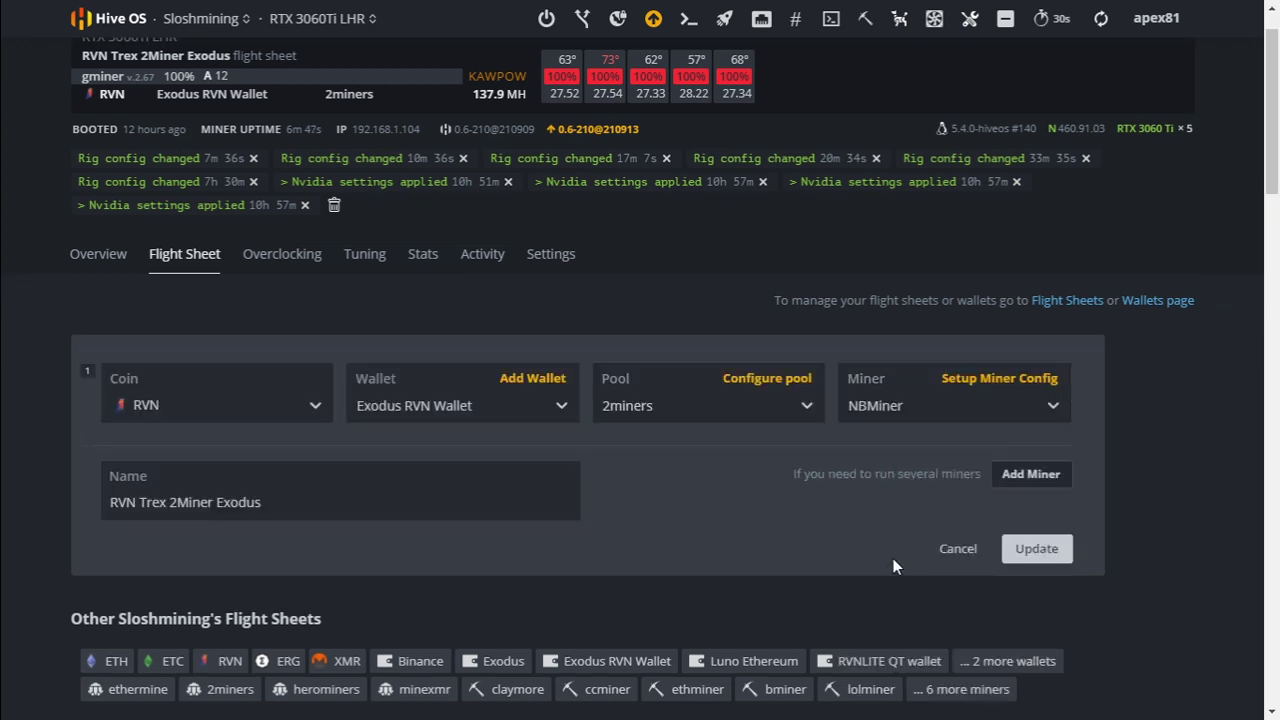
left_click(1040, 548)
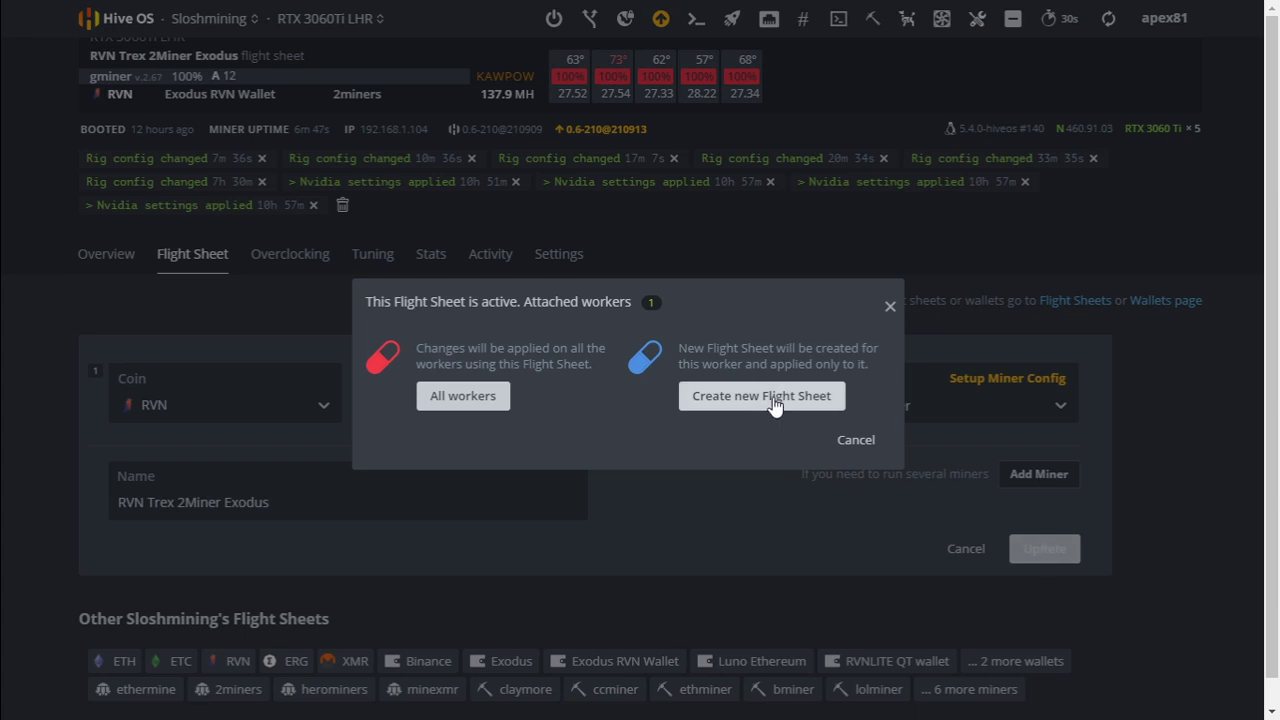
left_click(762, 396)
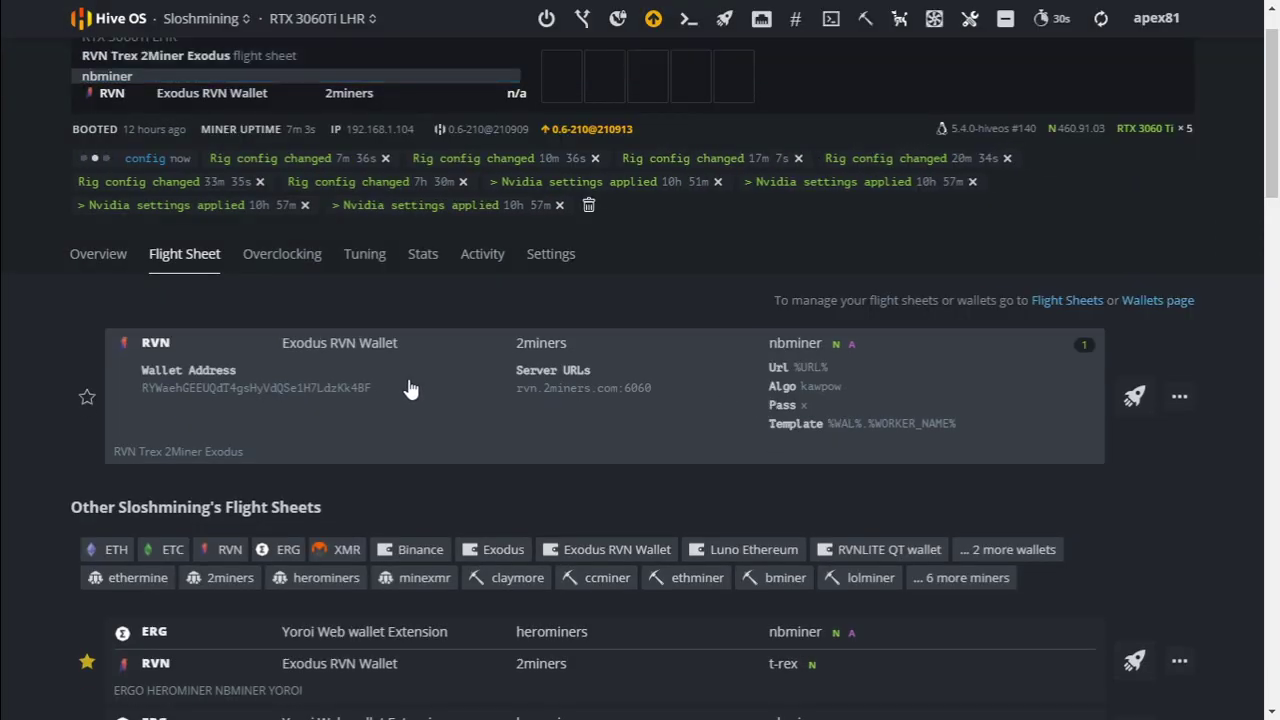
Step: From the rig's overview, log in to the remote terminal with the username and account password, and run "miner" to show NBMiner's output
left_click(100, 255)
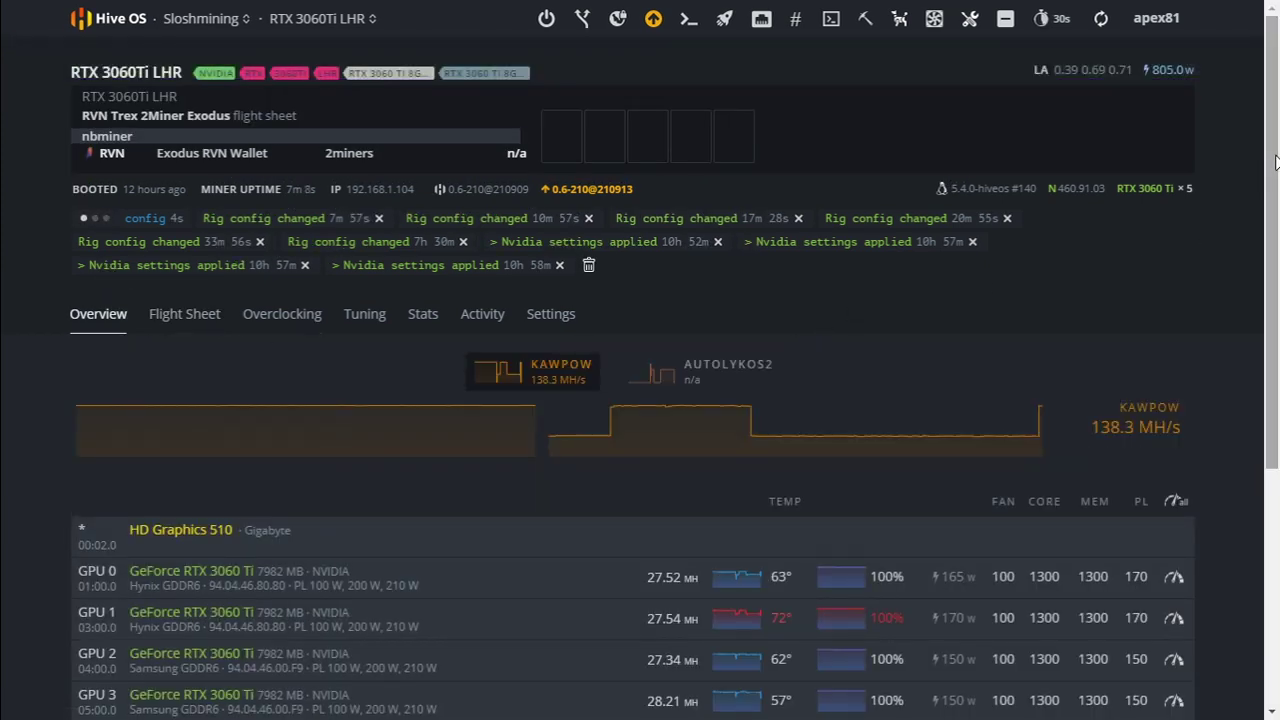
left_click_drag(1275, 162, 1266, 238)
left_click(831, 18)
left_click(905, 252)
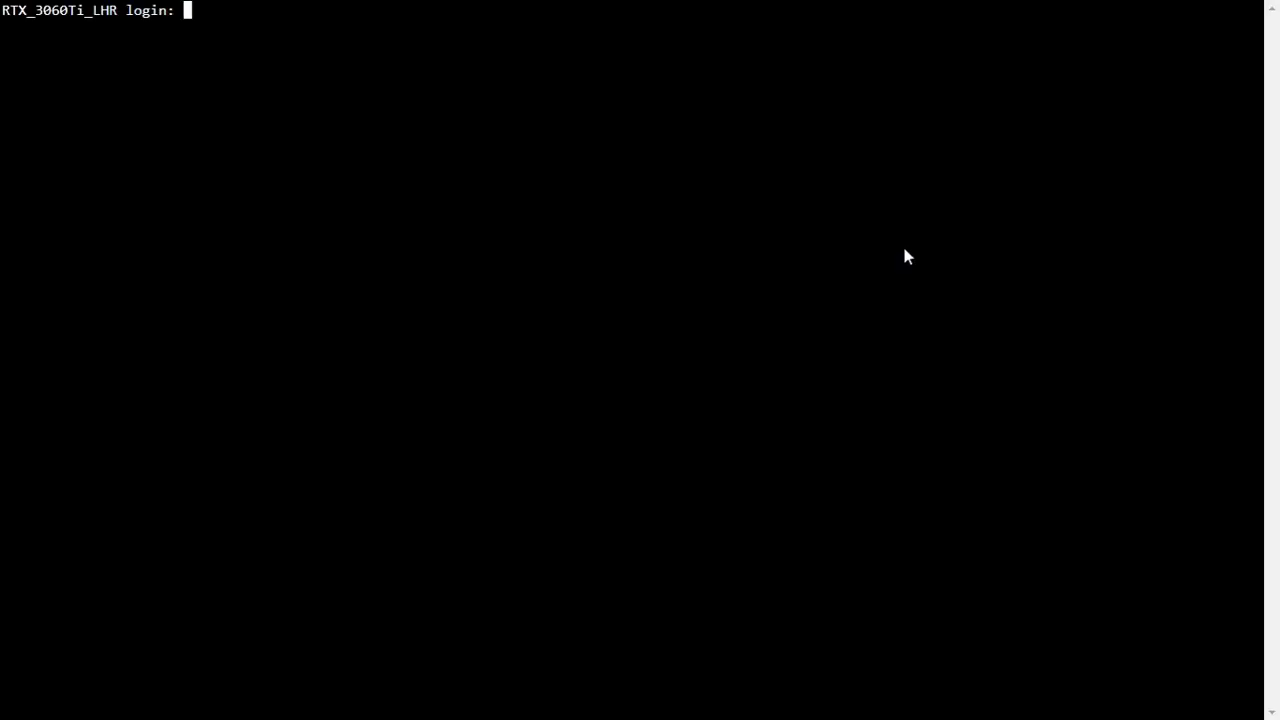
type("user")
key("Return")
type("1")
key("Return")
type("miner")
key("Return")
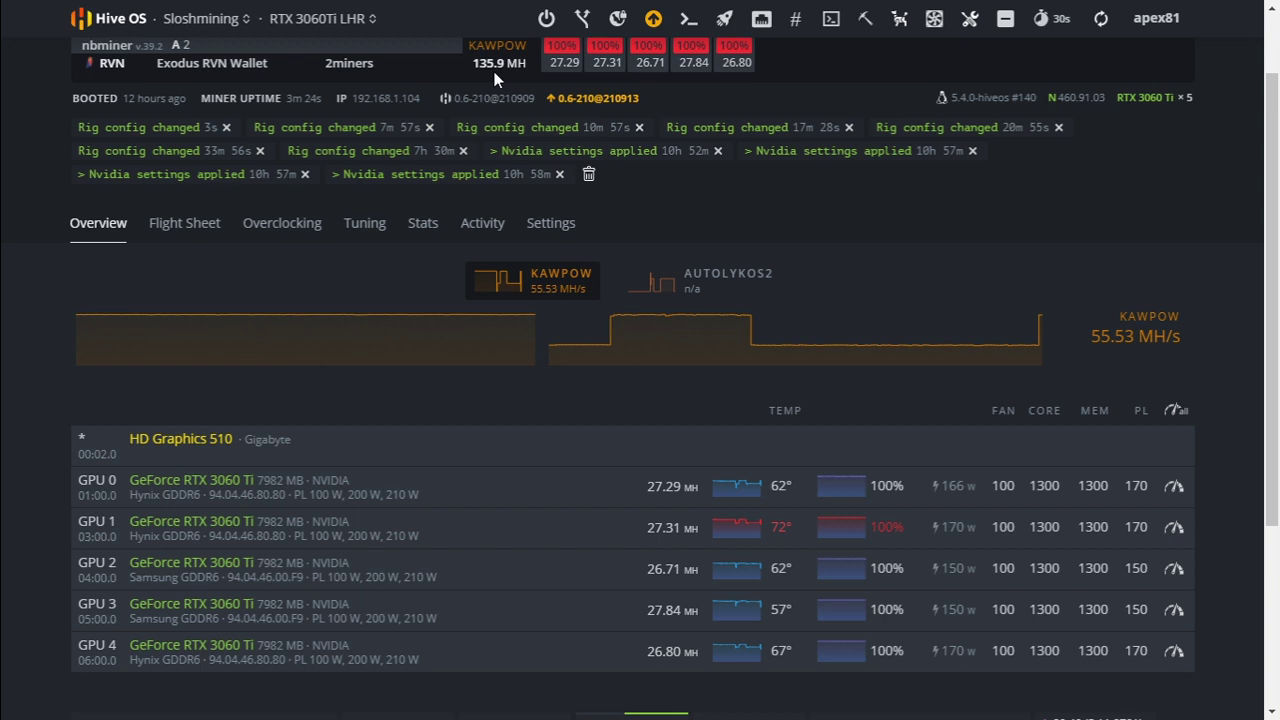
Step: Review NBMiner's hashrate for each GPU and the rig's total power consumption in the overview
scroll(772, 467, "down", 3)
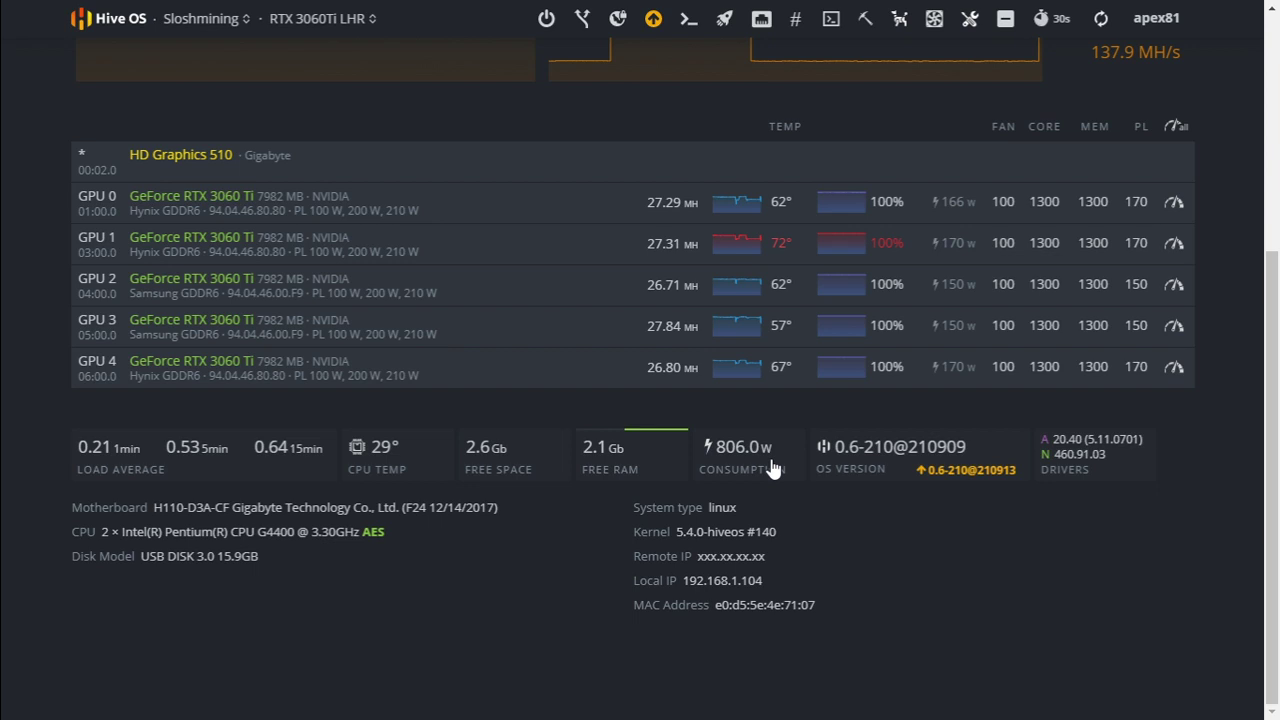
scroll(828, 358, "up", 4)
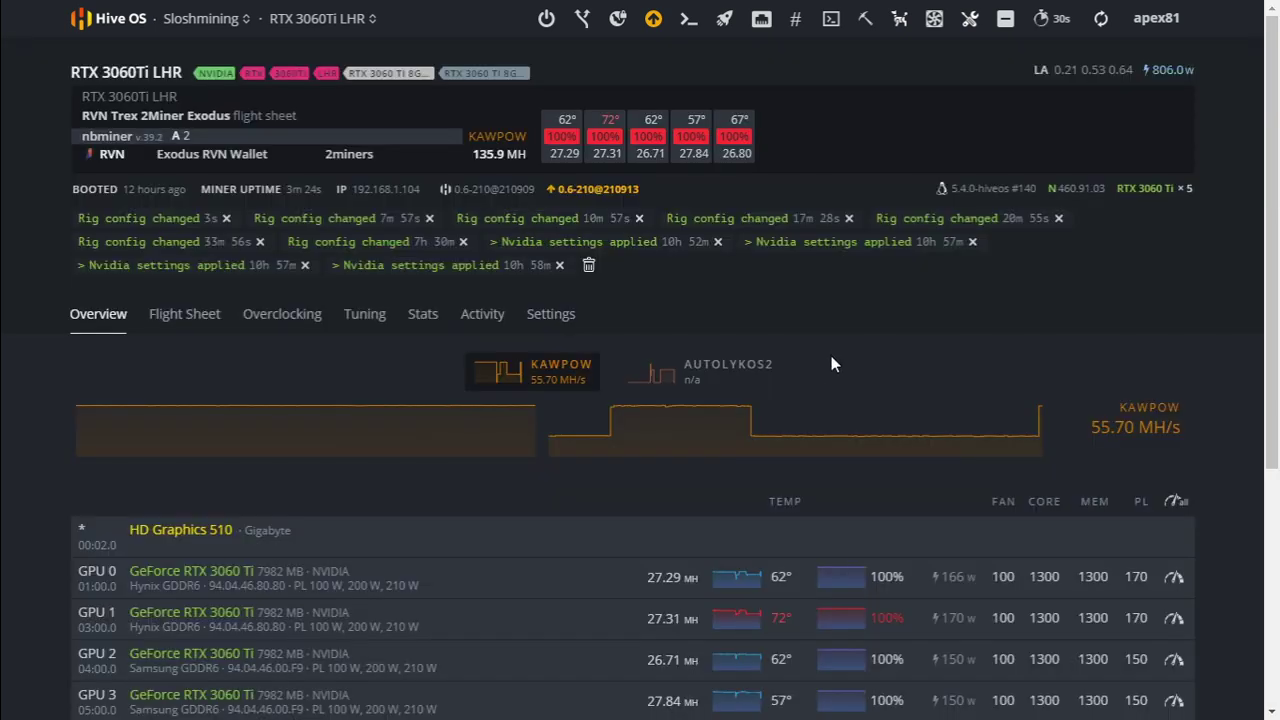
Step: Change the RVN flight sheet's miner to NanoMiner and apply it as a new flight sheet for this worker only
left_click(190, 322)
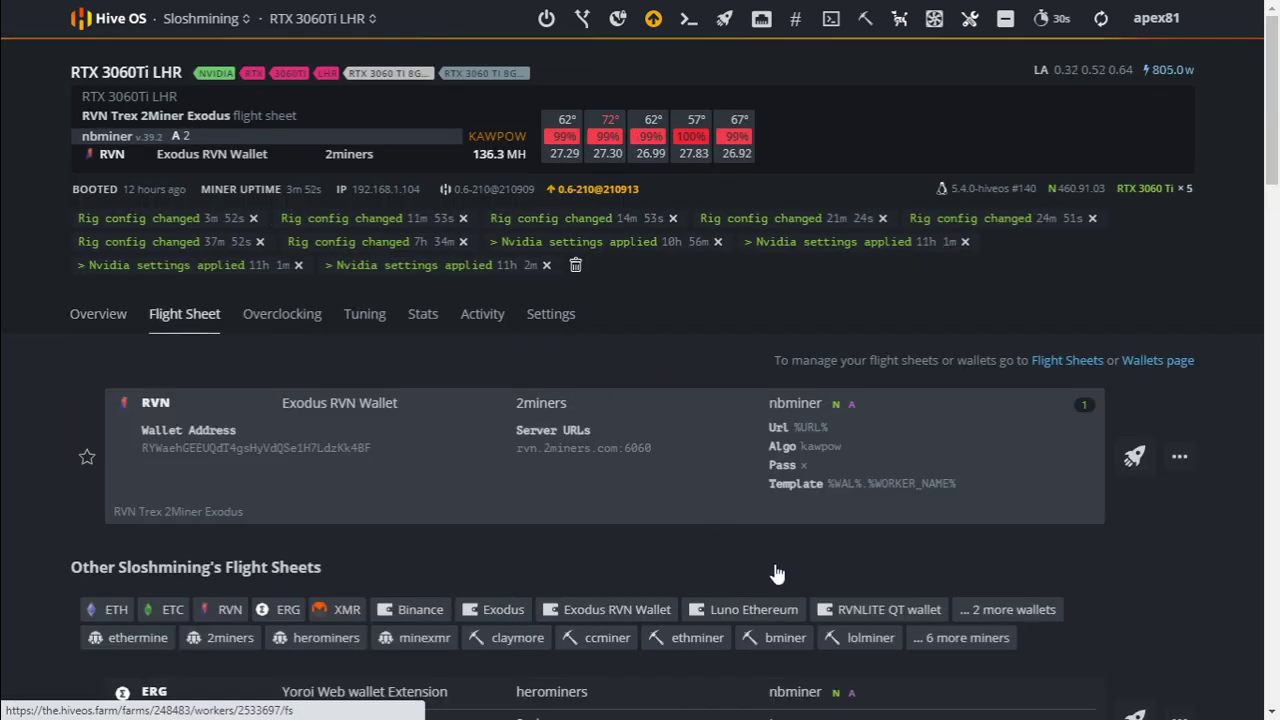
left_click(1180, 456)
left_click(1116, 492)
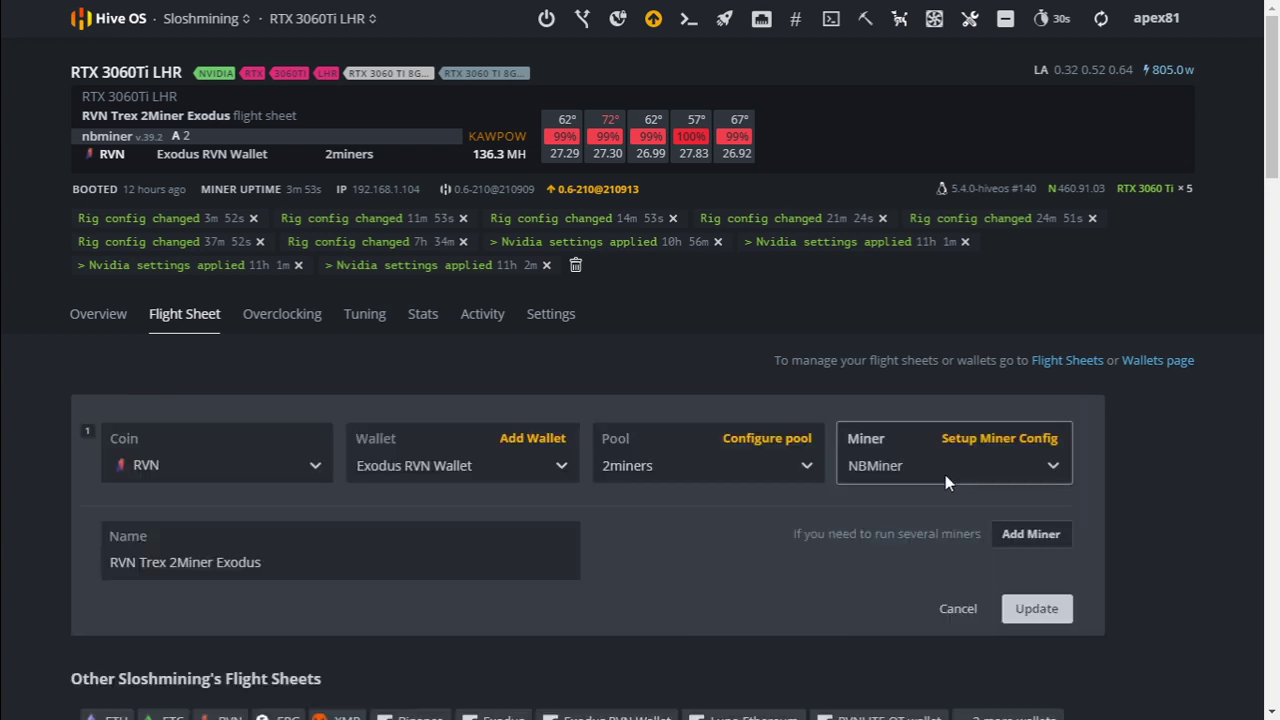
left_click(944, 470)
scroll(946, 478, "down", 3)
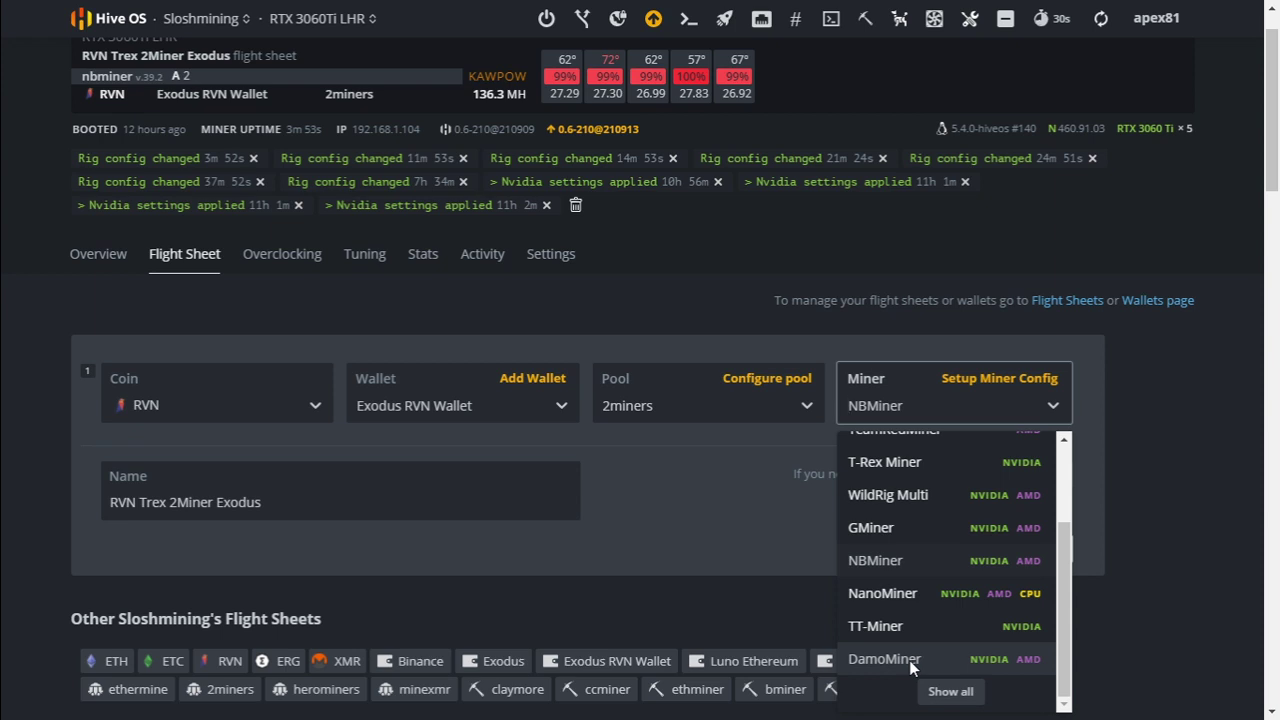
left_click(912, 596)
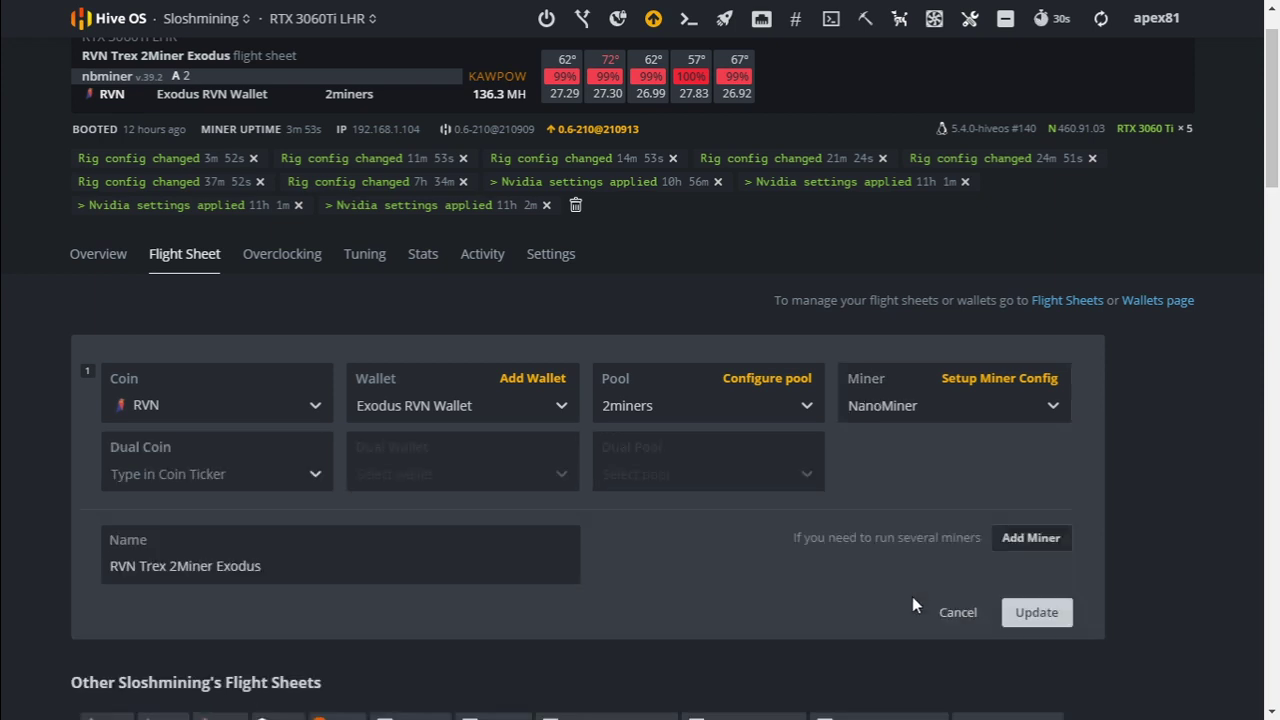
left_click(1030, 614)
left_click(745, 402)
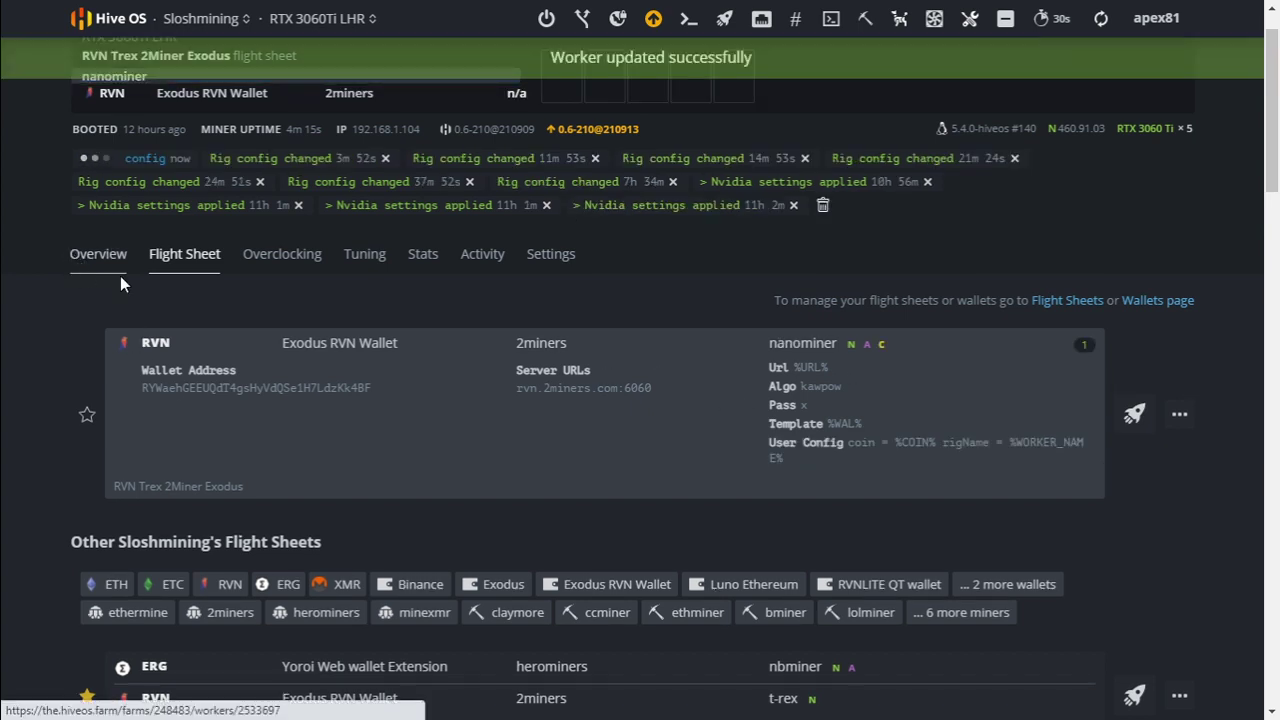
Step: Return to the rig's overview and examine the GPU statistics after switching to NanoMiner
left_click(98, 255)
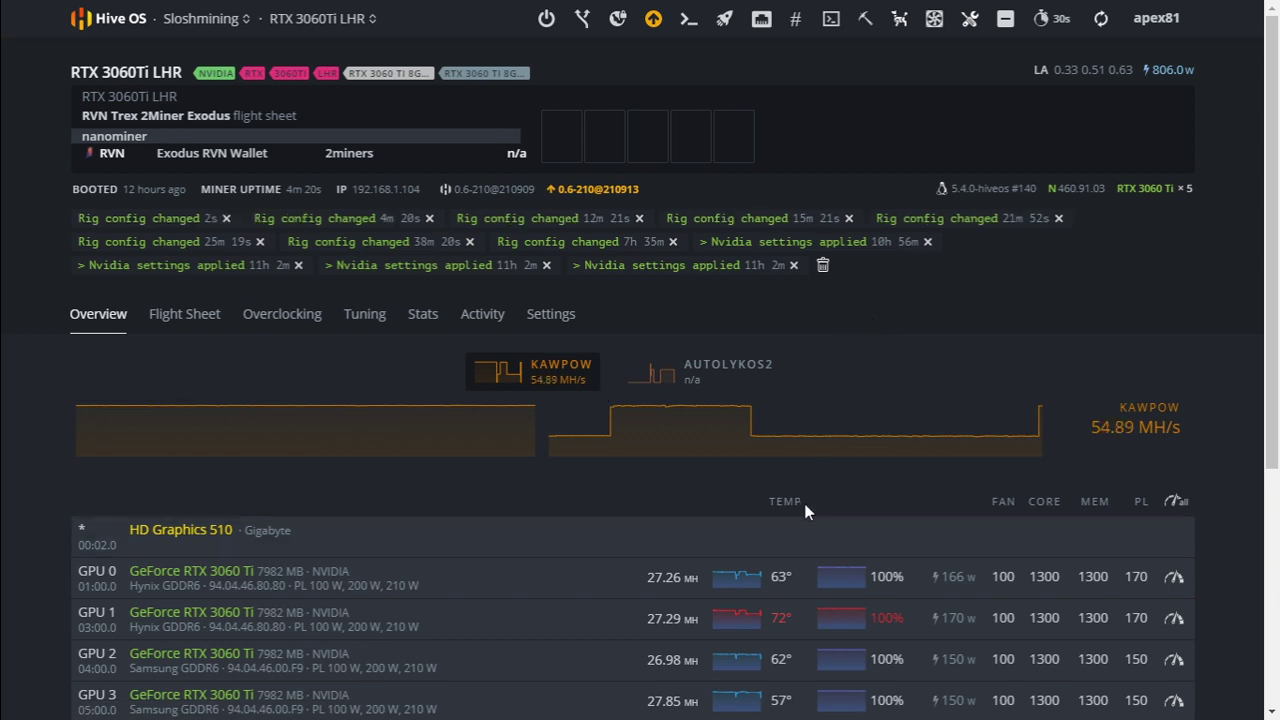
scroll(804, 497, "down", 1)
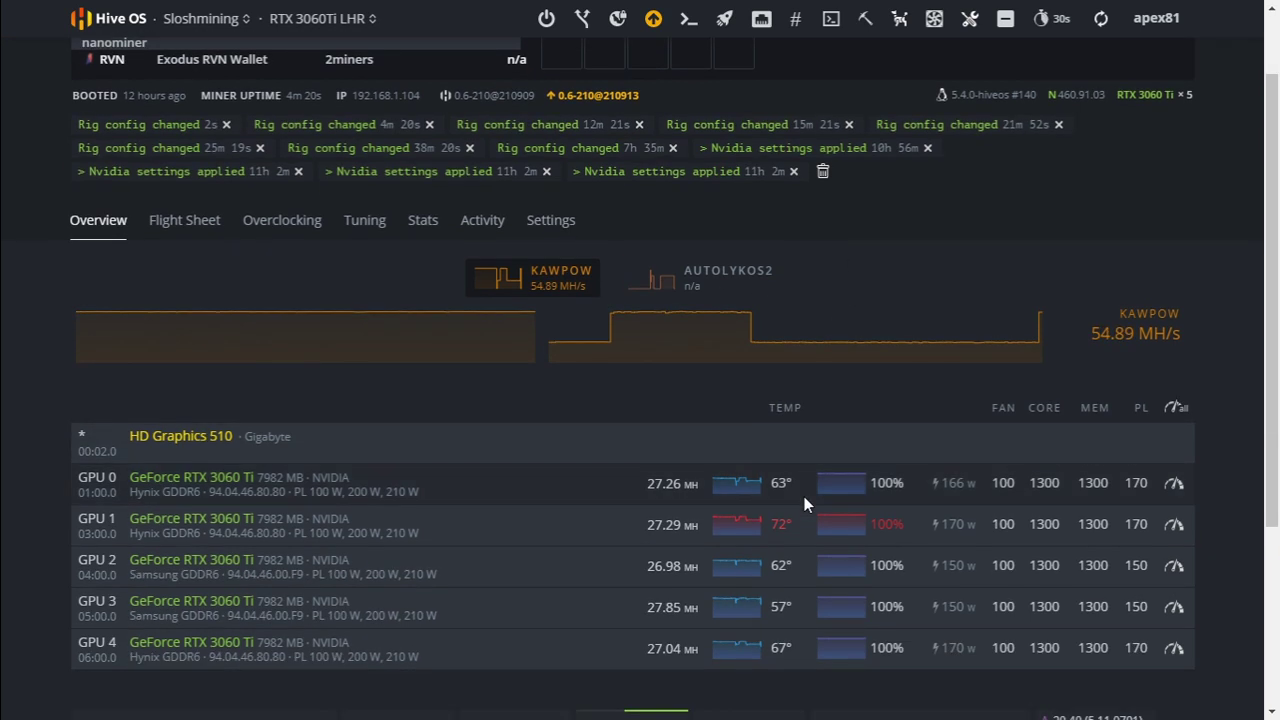
Step: Log in to the rig's Shellinabox remote terminal with the username and account password, and run "miner" to show NanoMiner's output
scroll(804, 496, "down", 3)
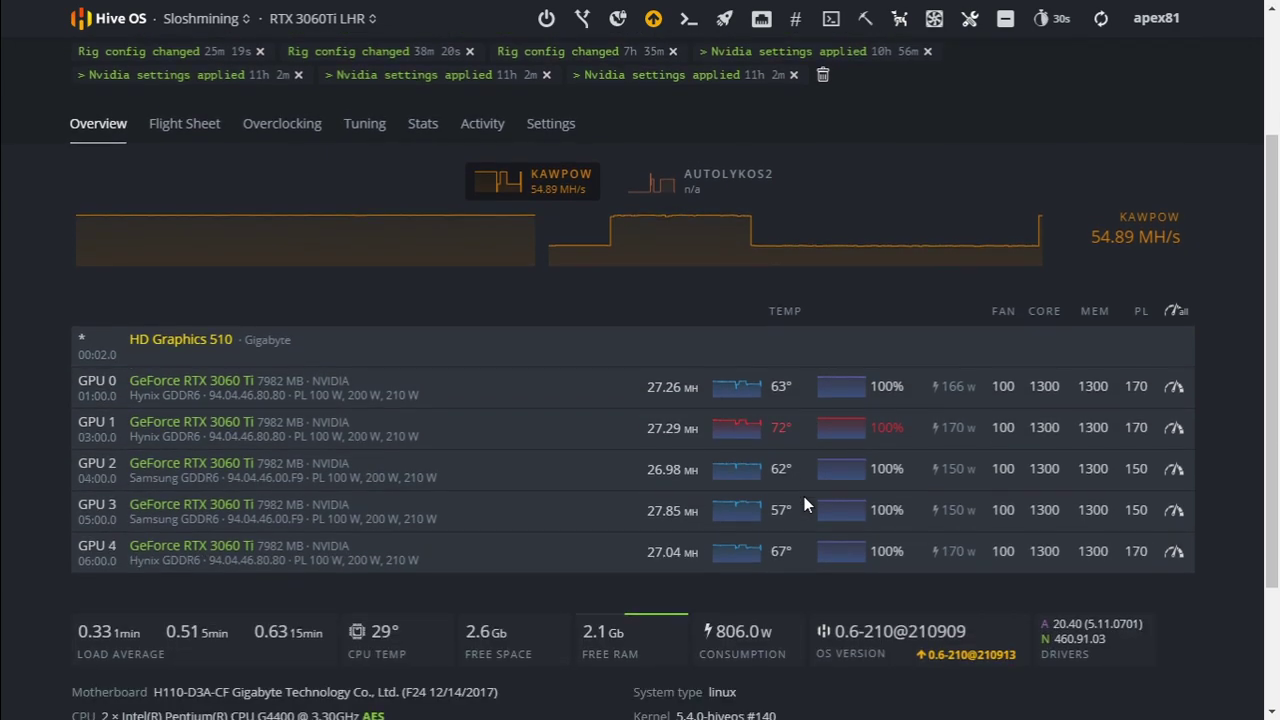
scroll(804, 496, "up", 3)
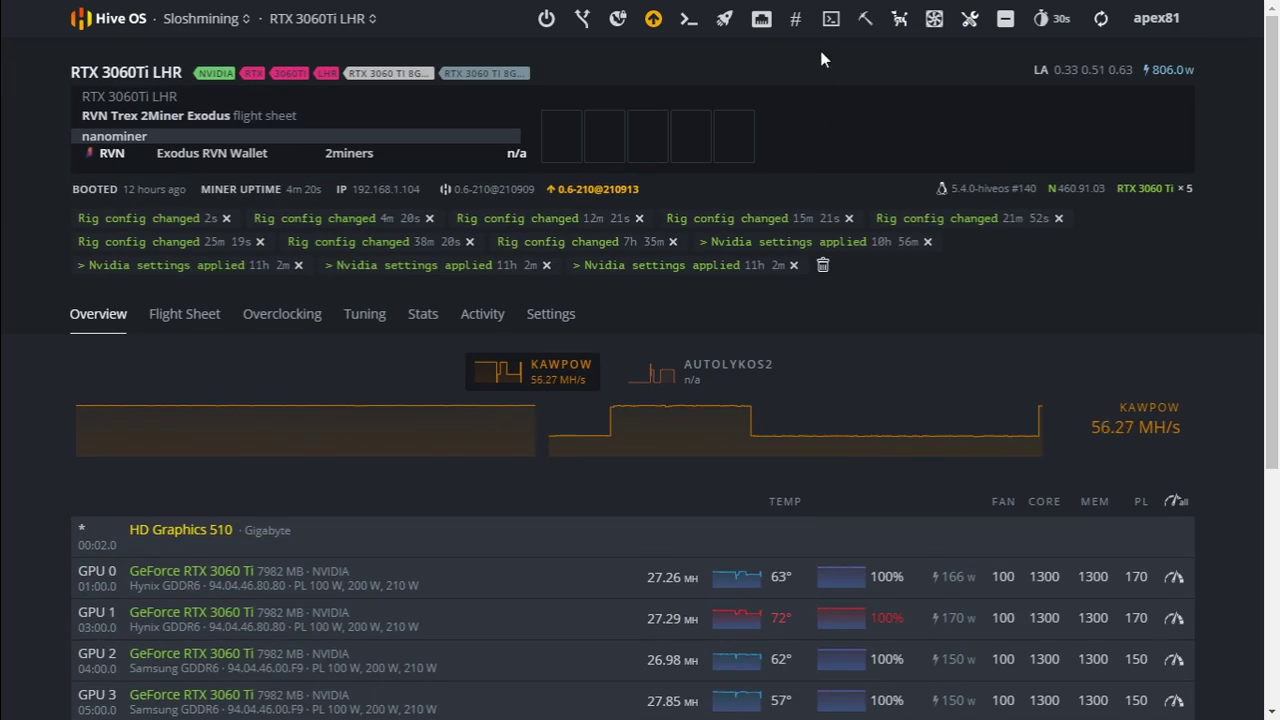
left_click(831, 33)
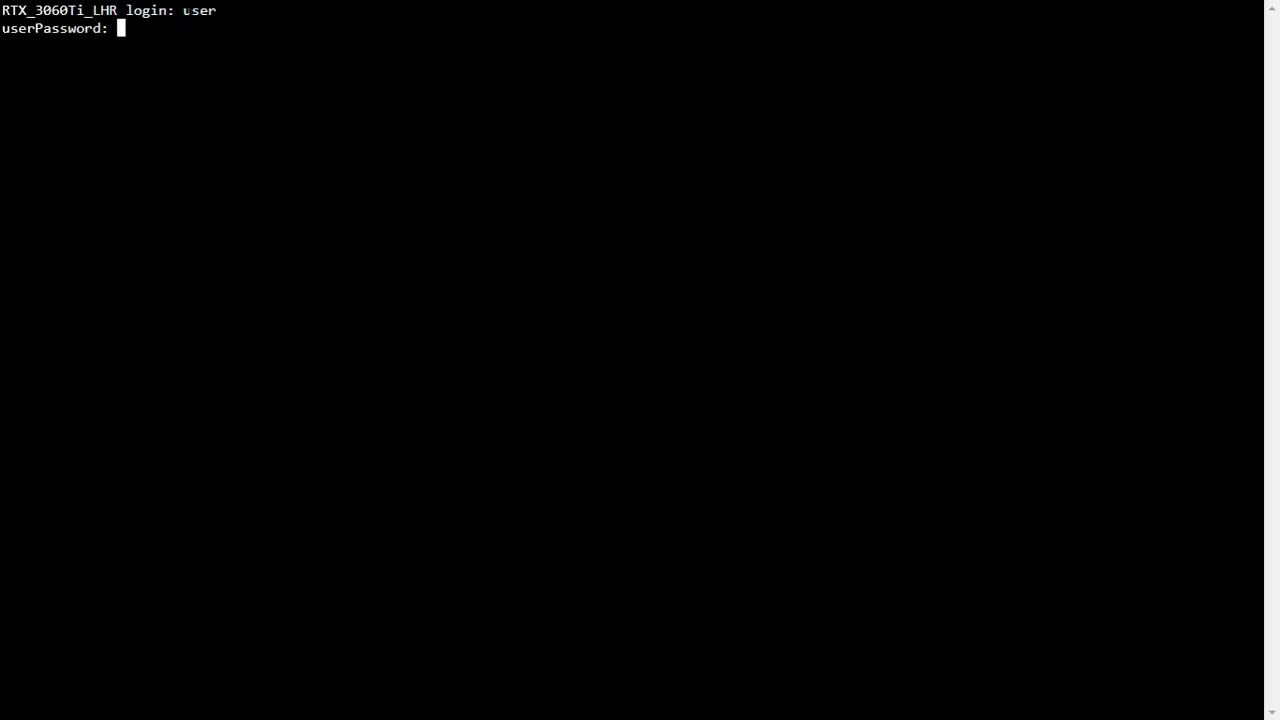
key("Return")
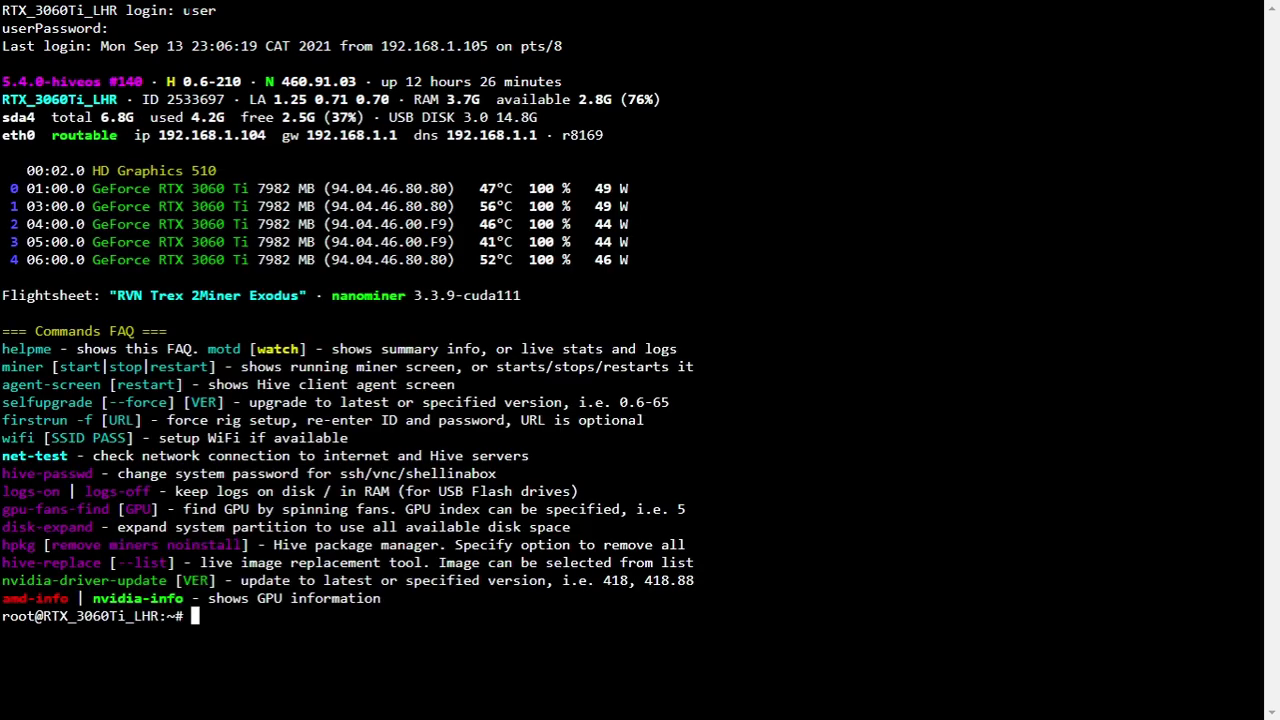
type("miner")
key("Return")
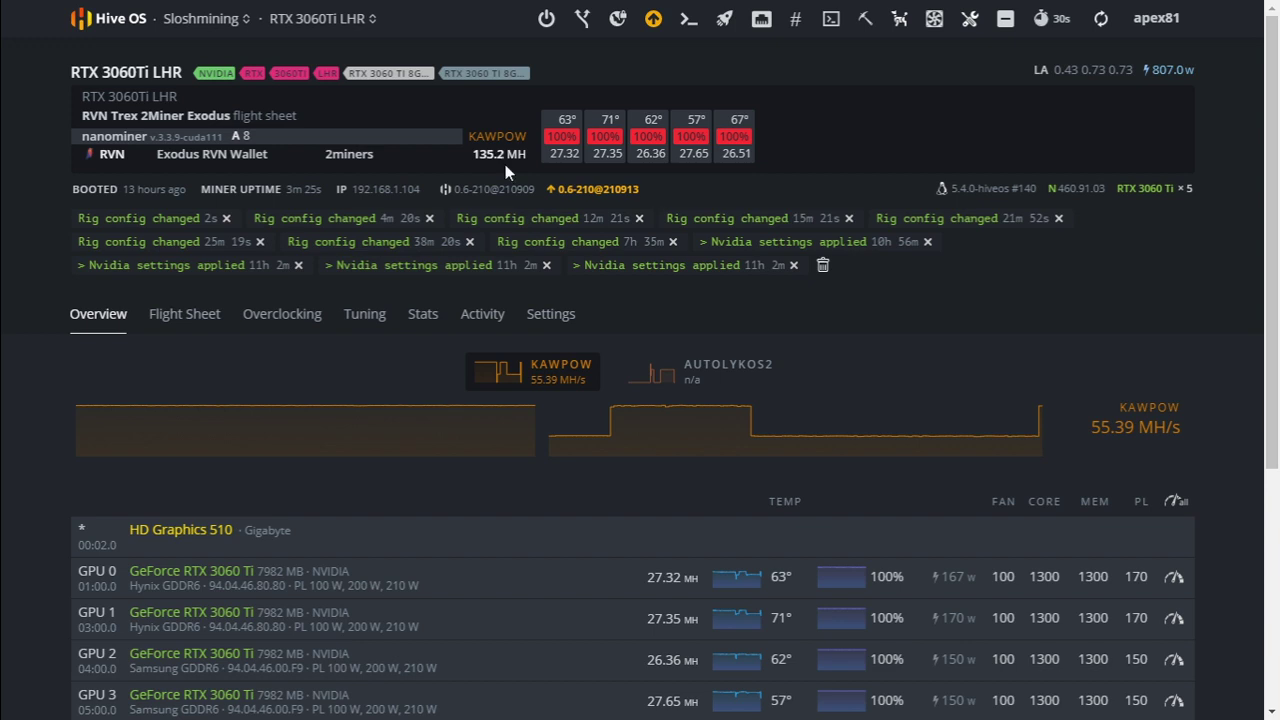
Step: Change the RVN flight sheet's miner from NanoMiner to TT-Miner and apply it as a new flight sheet for this worker only
scroll(806, 300, "down", 2)
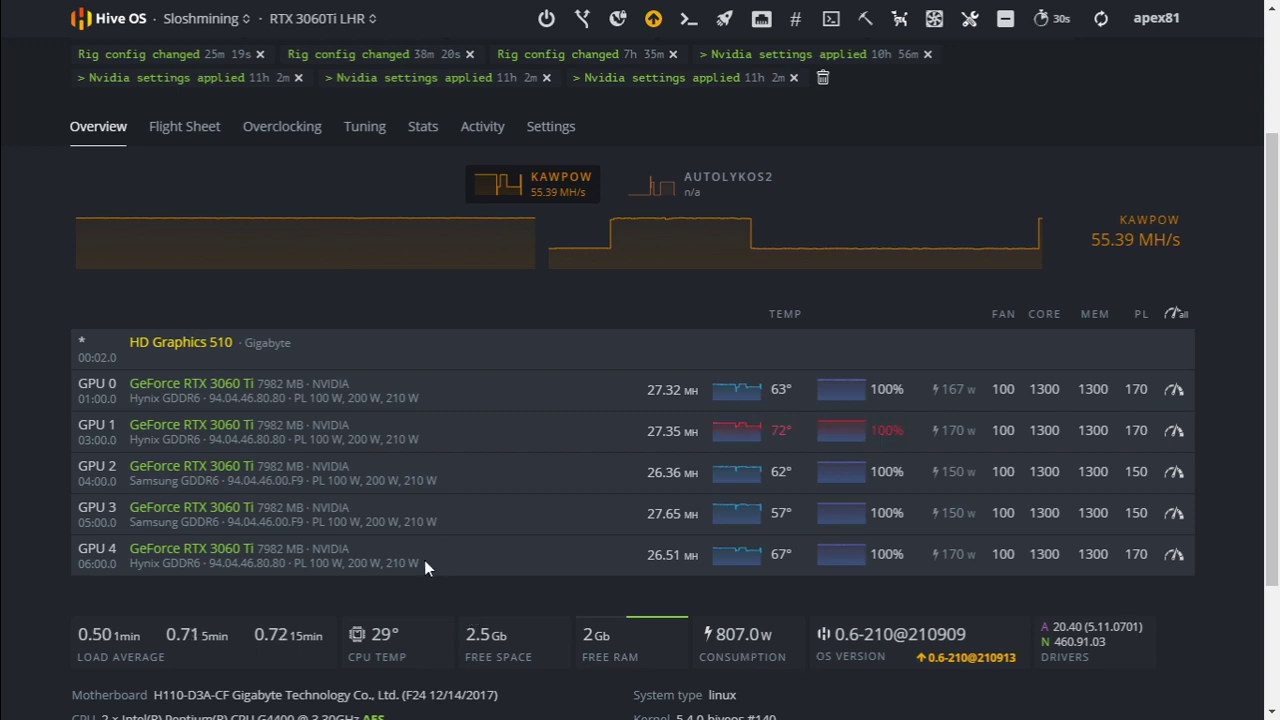
left_click(203, 130)
left_click(1178, 474)
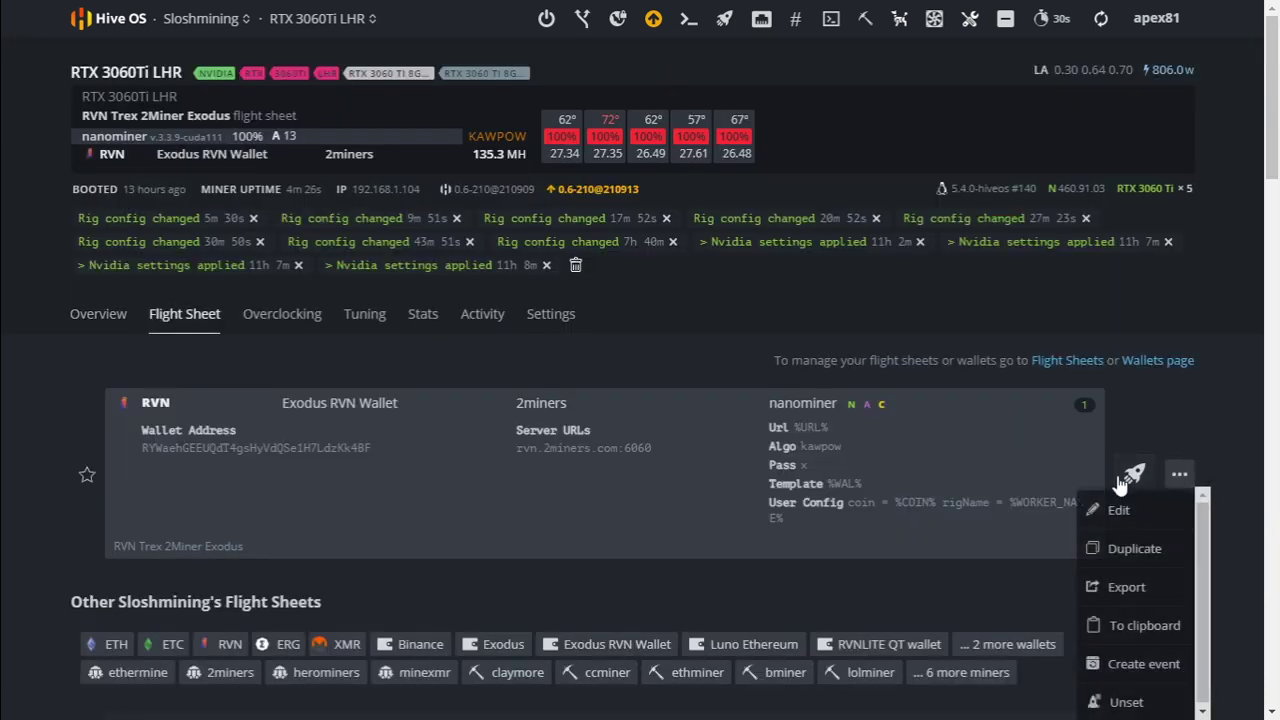
left_click(1117, 511)
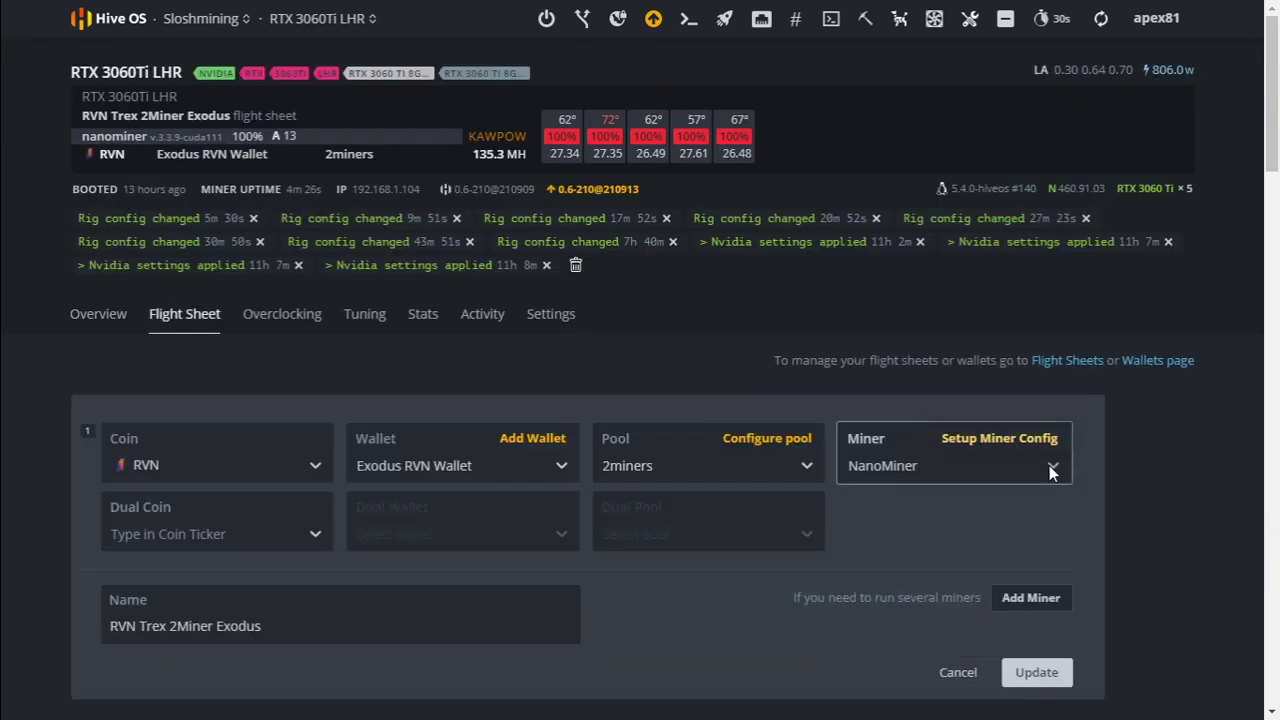
left_click(1050, 468)
scroll(990, 530, "down", 3)
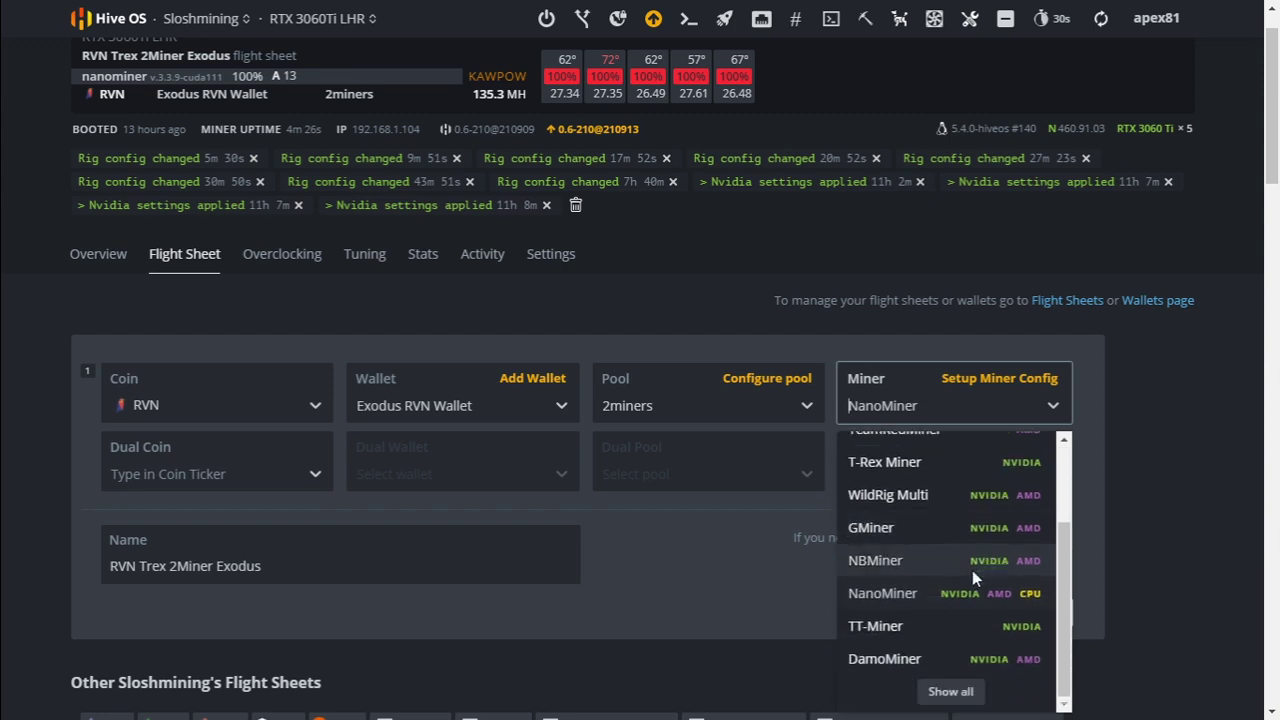
left_click(915, 629)
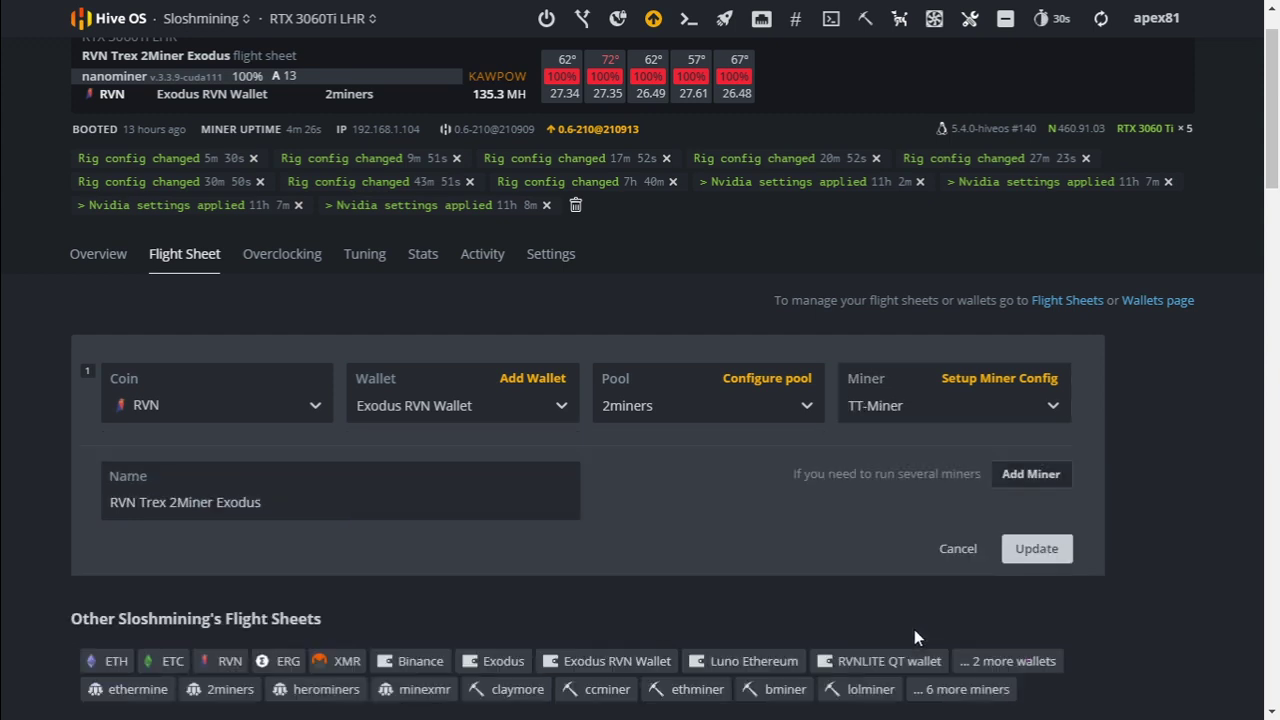
left_click(1044, 548)
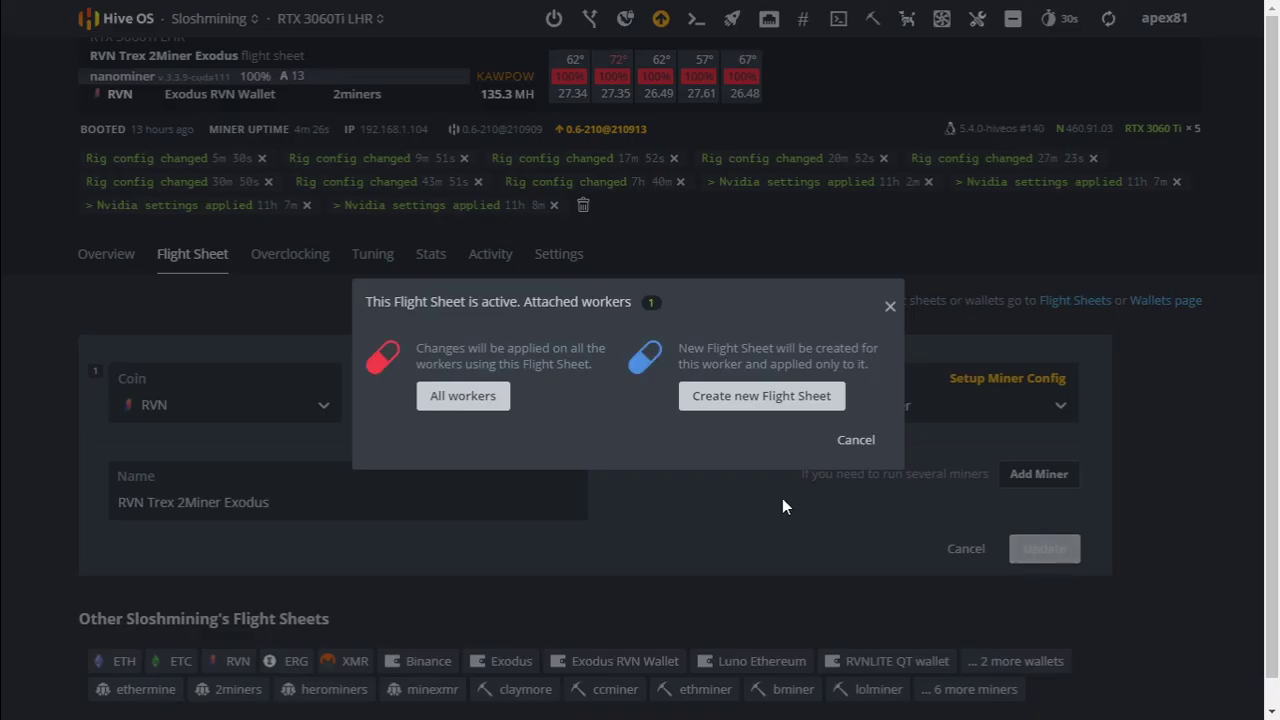
left_click(755, 396)
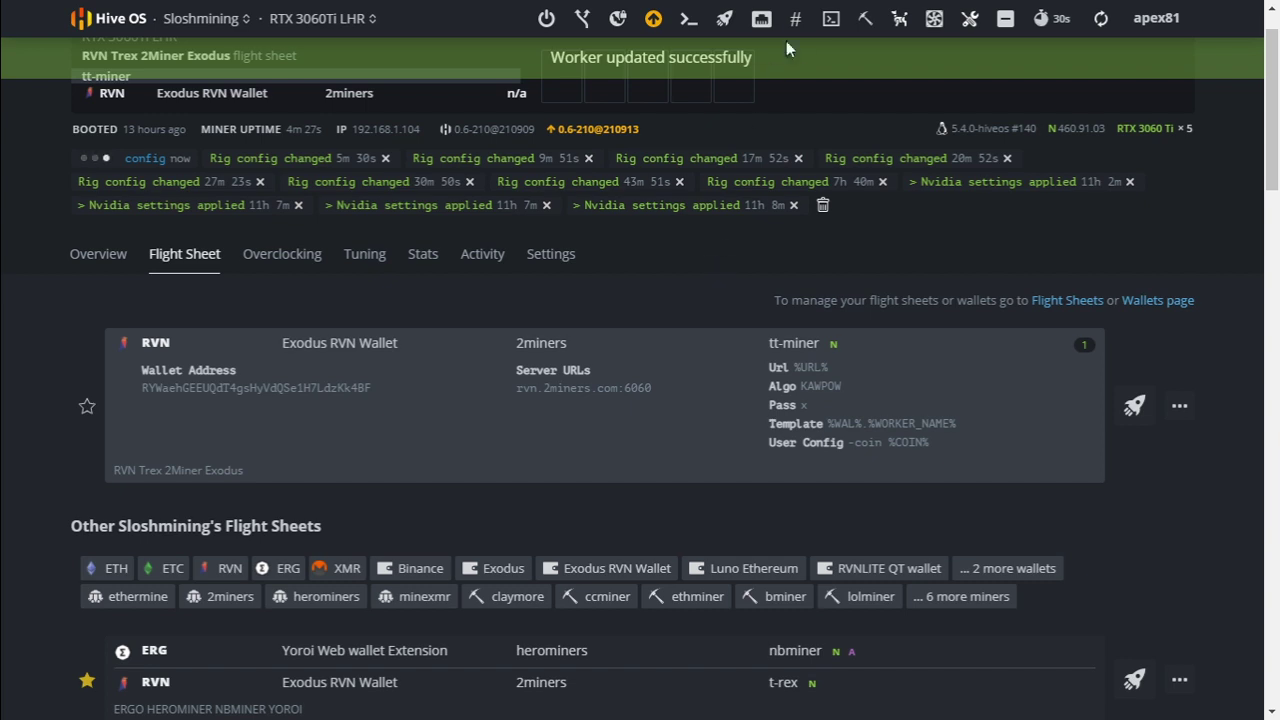
Step: Open the rig's Shellinabox remote terminal and check the total power consumption in TT-Miner's output
left_click(831, 19)
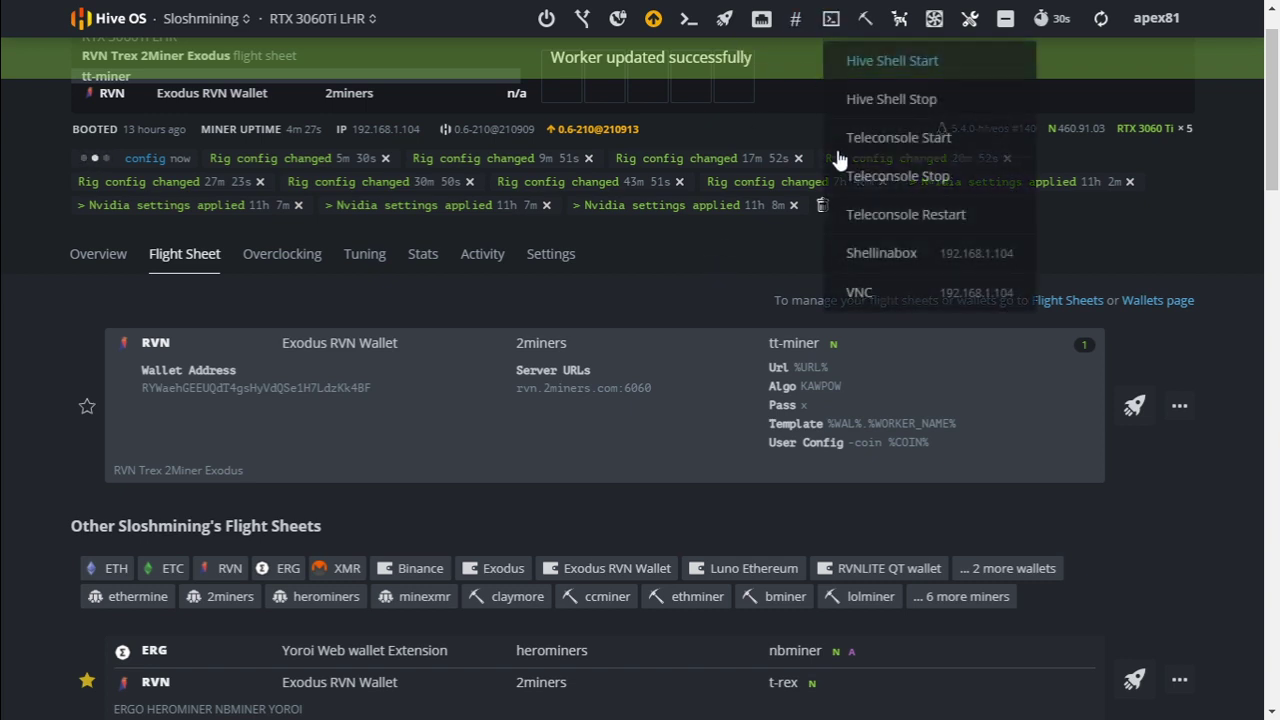
left_click(881, 253)
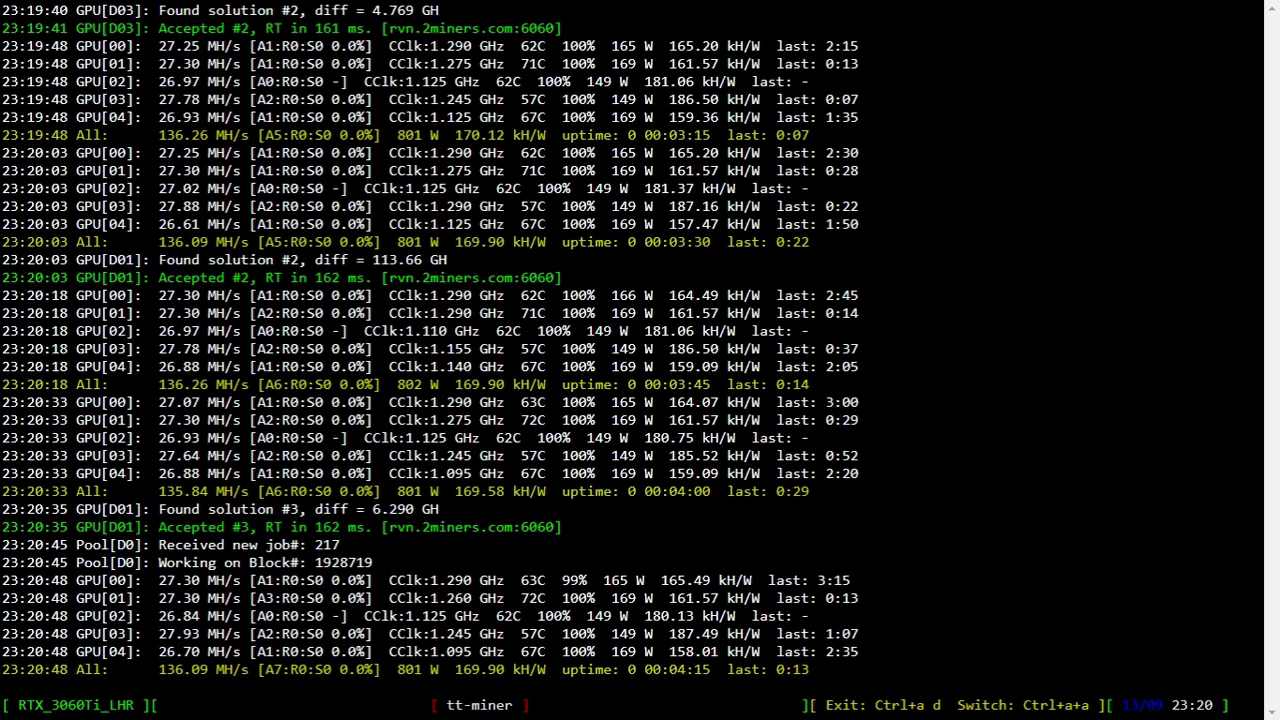
double_click(409, 669)
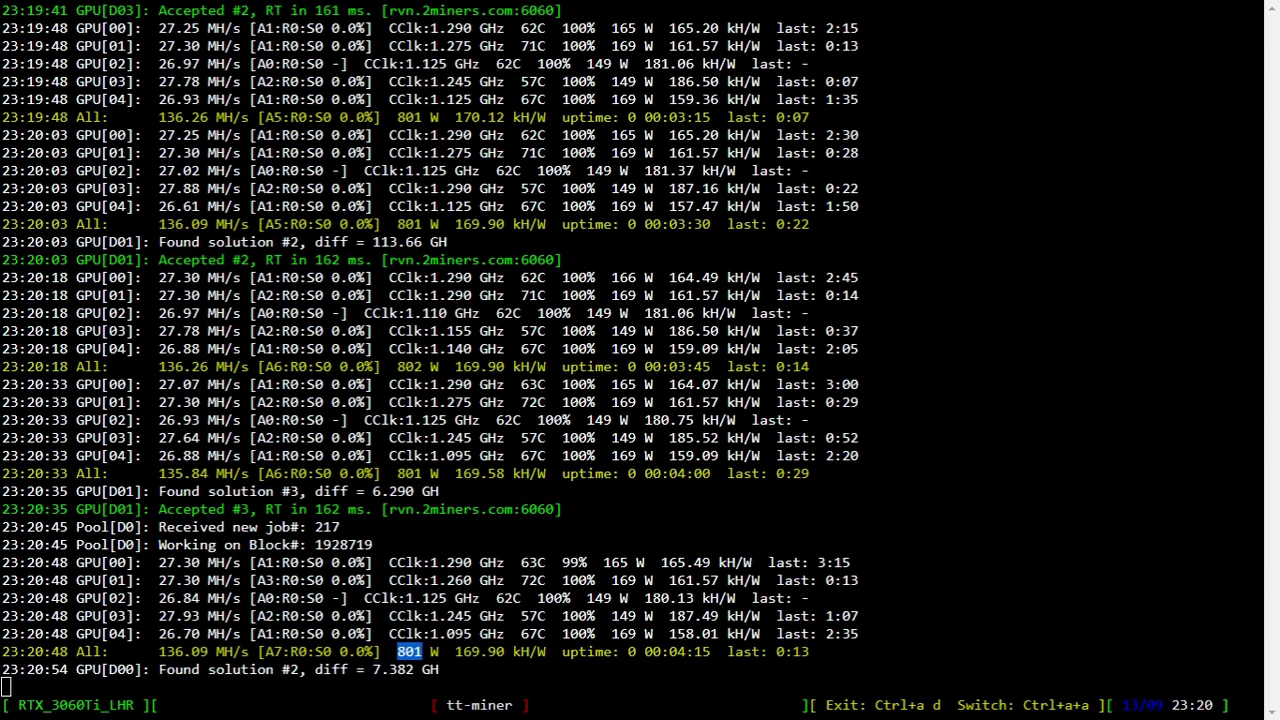
double_click(409, 348)
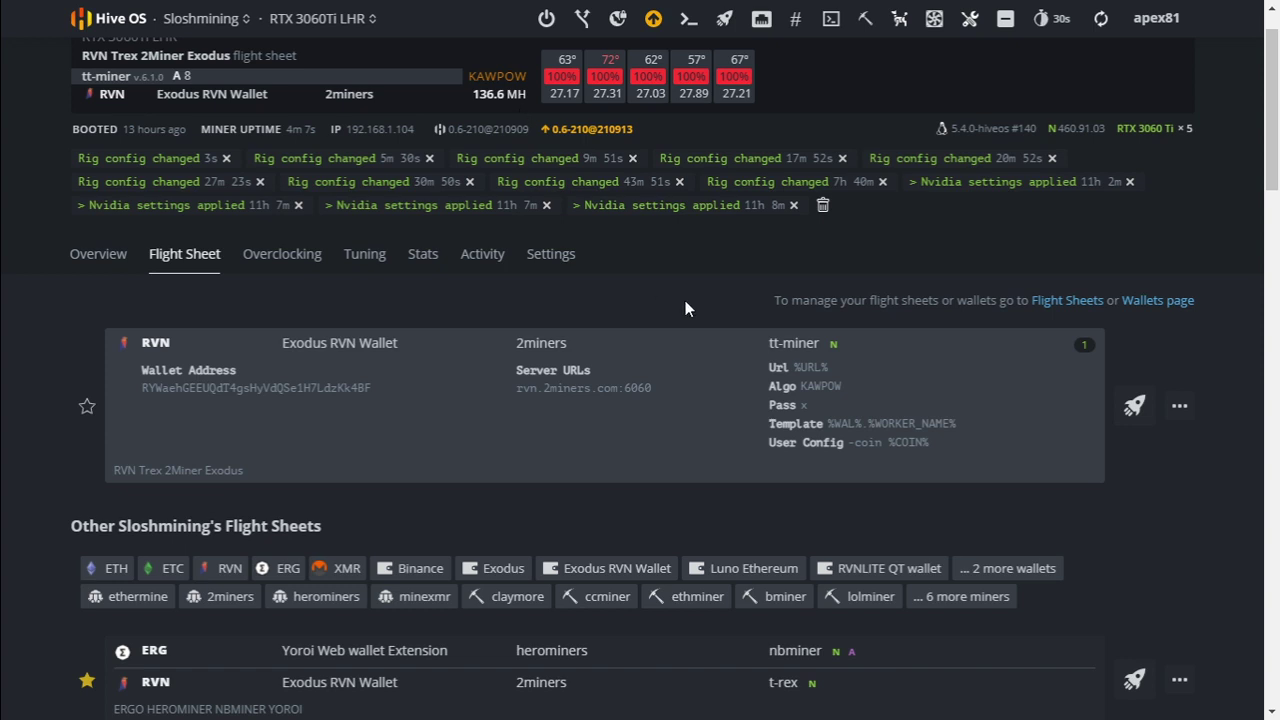
Step: Return to the rig's overview and review each GPU's hashrate and the total power consumption under TT-Miner
left_click(98, 254)
scroll(736, 427, "down", 3)
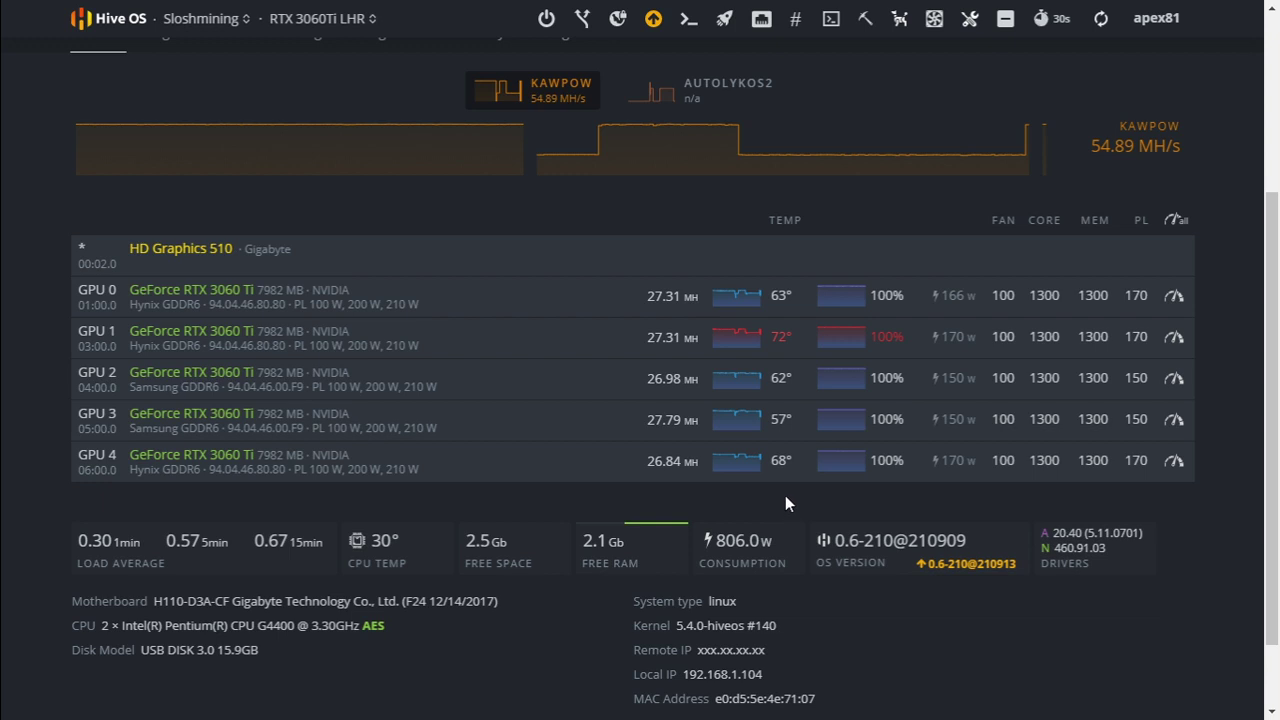
scroll(846, 594, "up", 1)
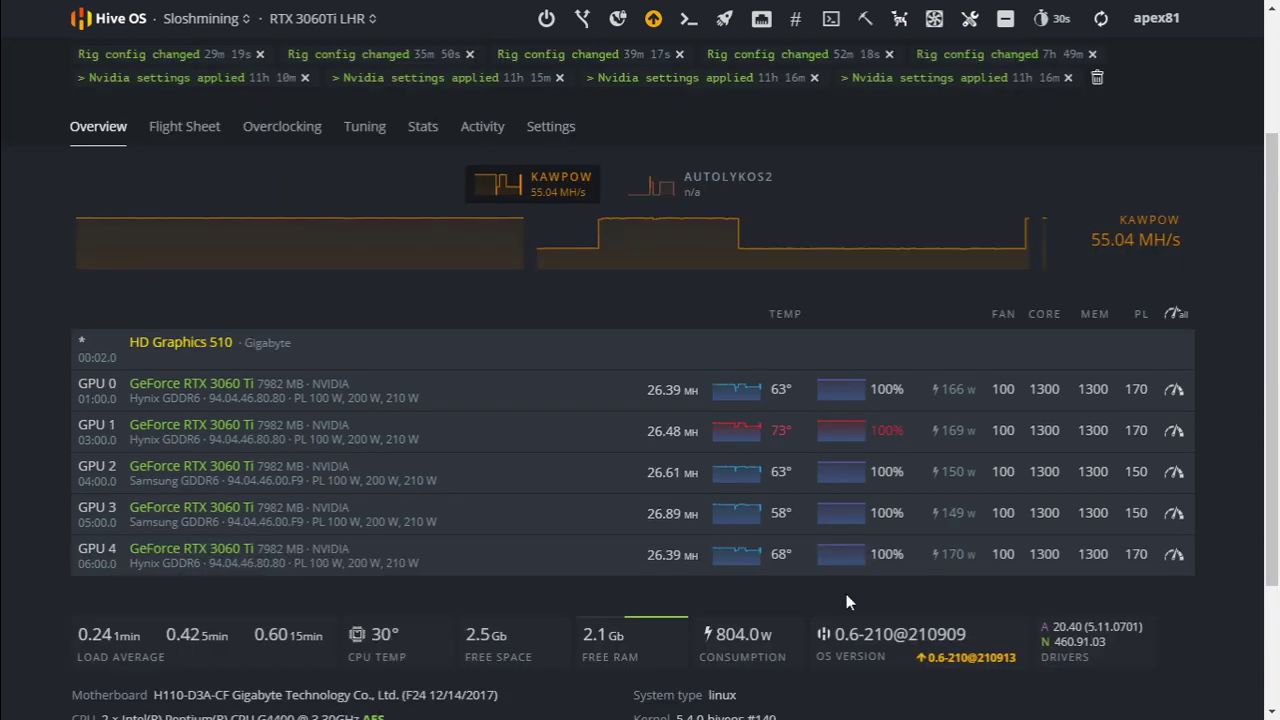